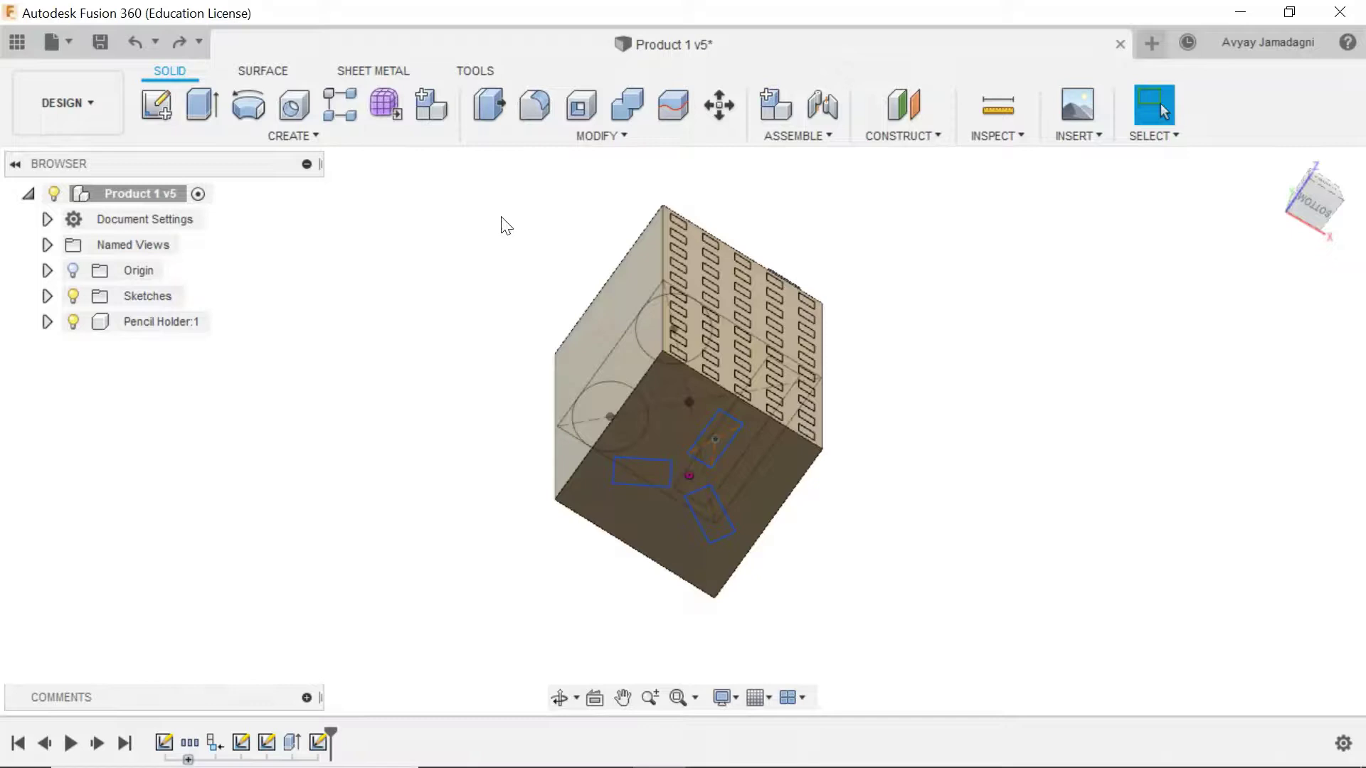
- Select the Pencil Holder body, clear the selection, and orbit to a near-front view of the window grid
left_click_drag(470, 183, 547, 245)
mouse_move(476, 192)
left_mouse_down()
mouse_move(604, 295)
mouse_move(923, 640)
left_mouse_up()
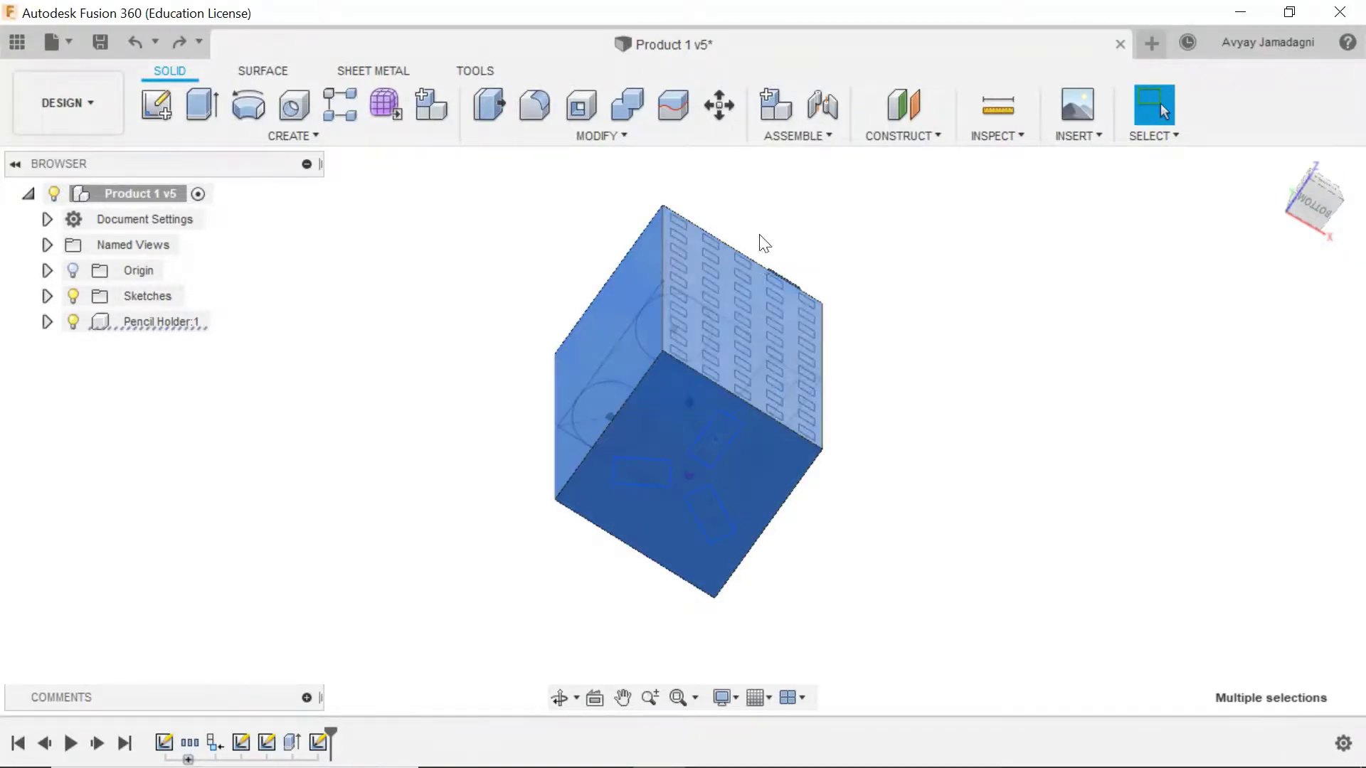
left_click(425, 189)
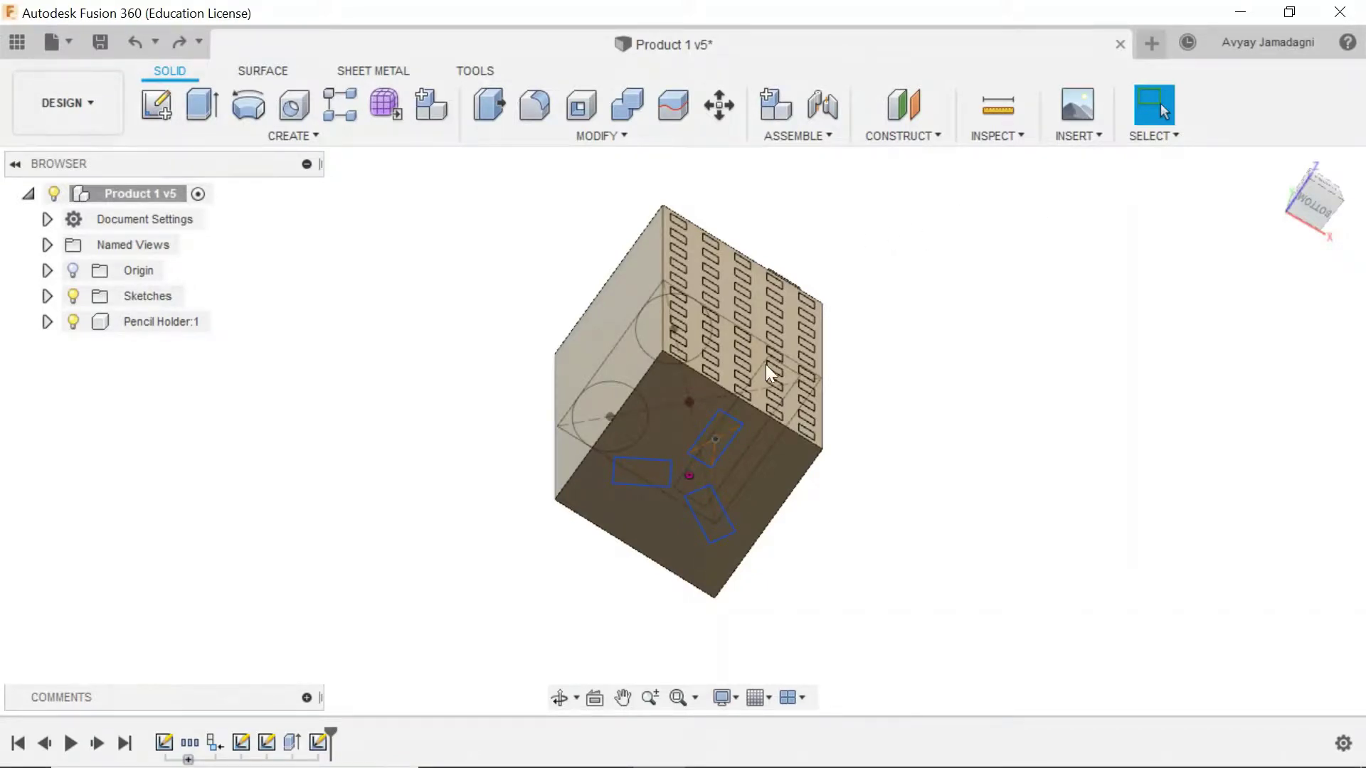
mouse_move(1006, 370)
middle_mouse_down("shift")
mouse_move(992, 366)
mouse_move(949, 418)
mouse_move(904, 421)
middle_mouse_up("shift")
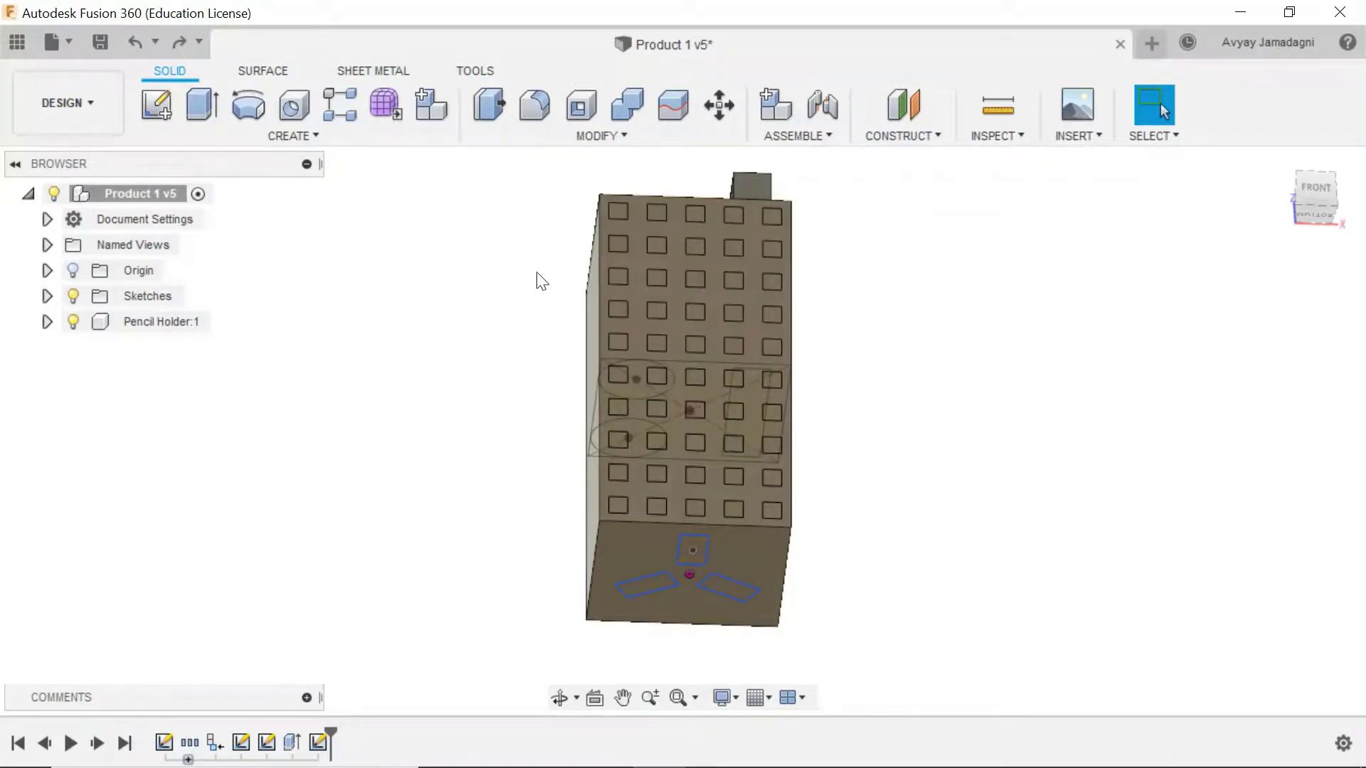
- Snap the view to look straight at the tower's FRONT face
left_click(671, 337)
left_click(1035, 426)
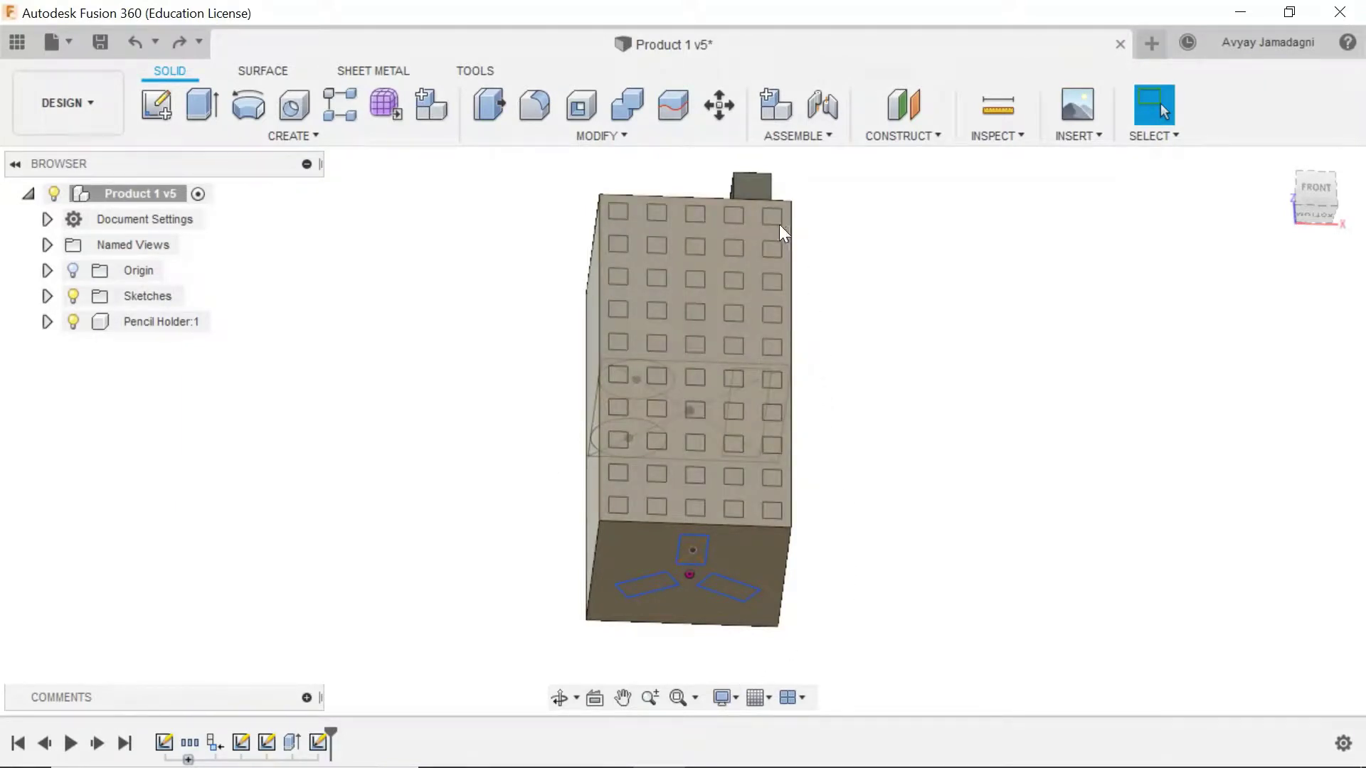
left_click(1322, 190)
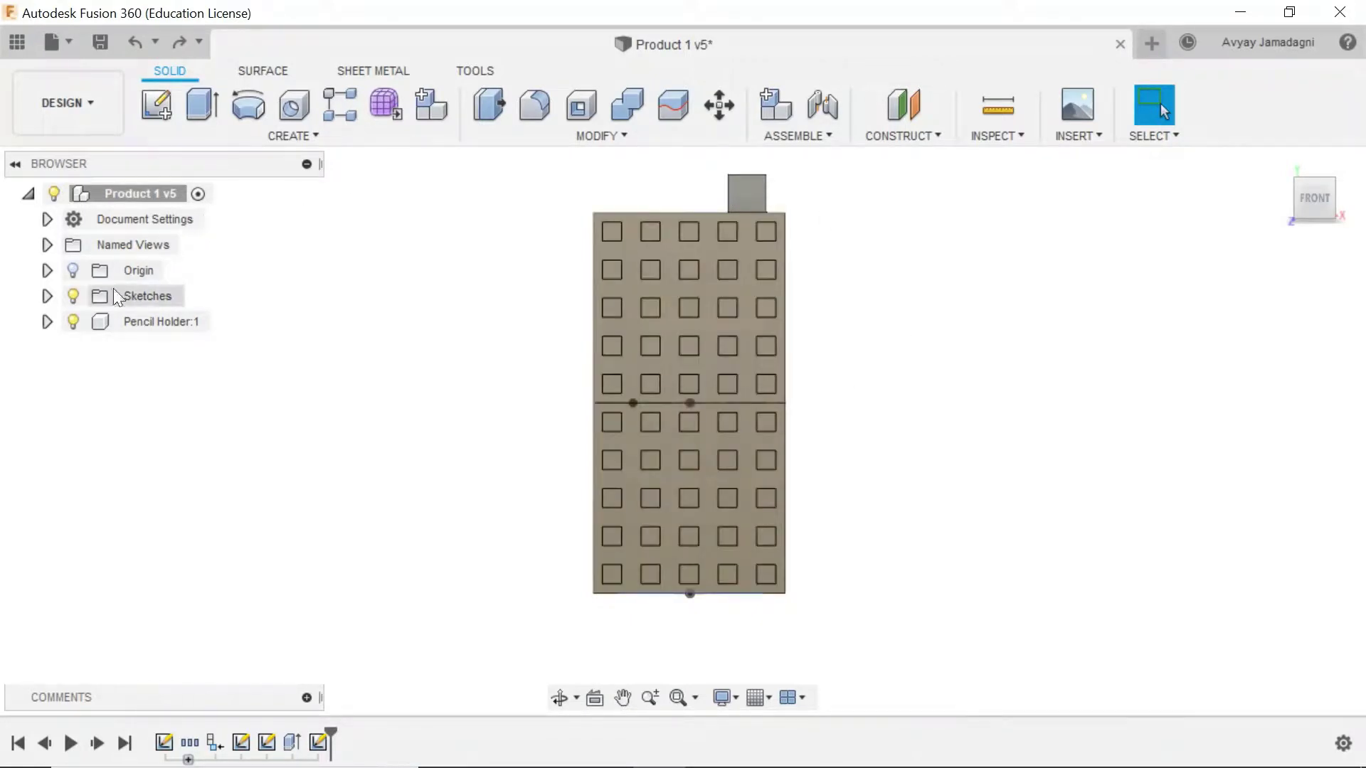
- Hide Sketch1 in the Browser to remove its line across the window grid
left_click(47, 296)
left_click(98, 321)
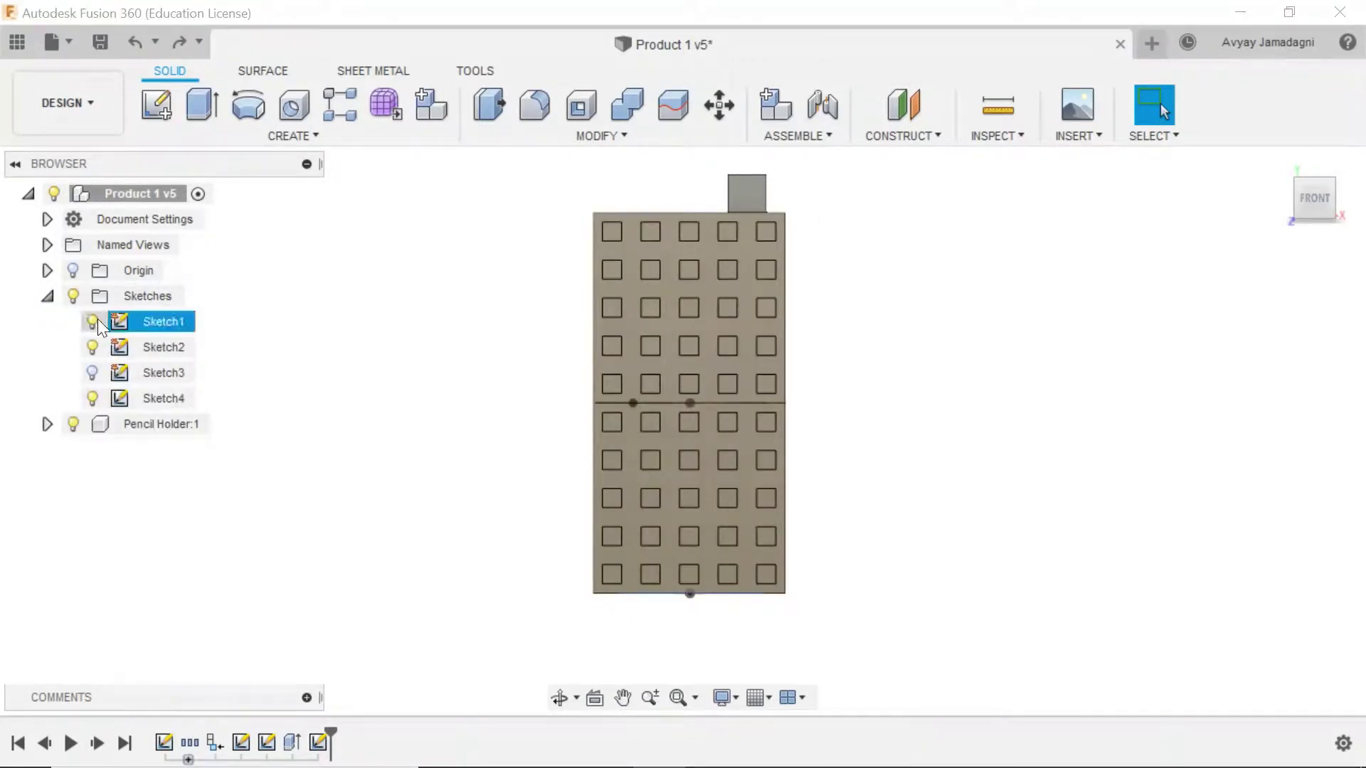
left_click(92, 321)
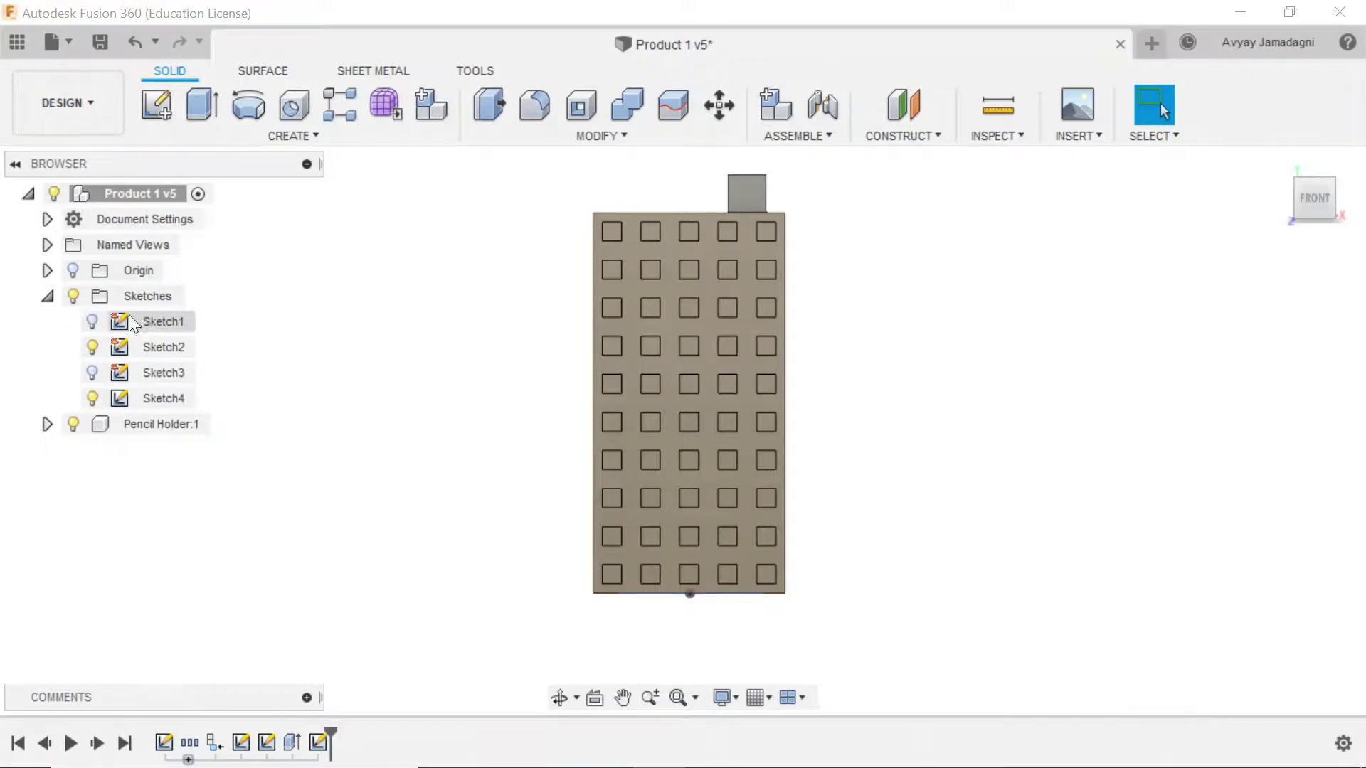
left_click(48, 297)
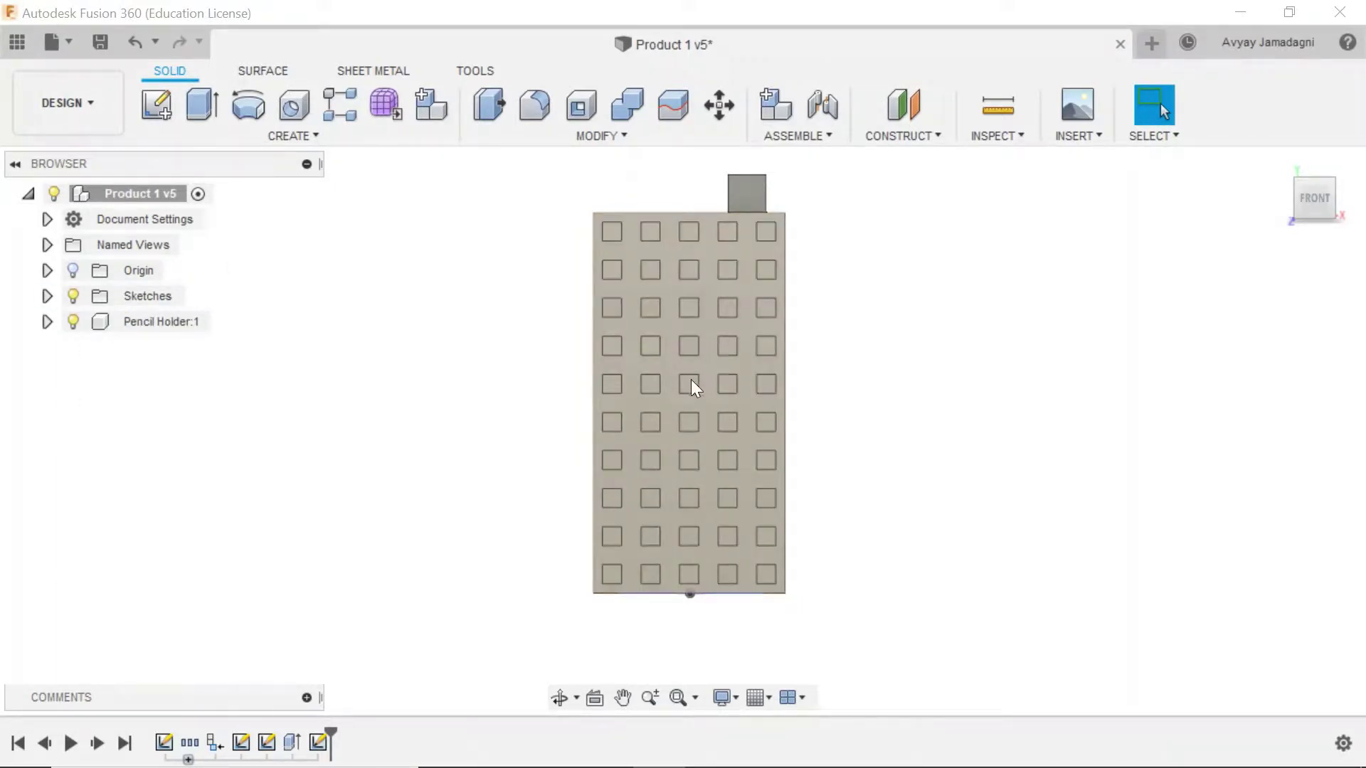
scroll(691, 380, "up", 5)
scroll(691, 393, "down", 1)
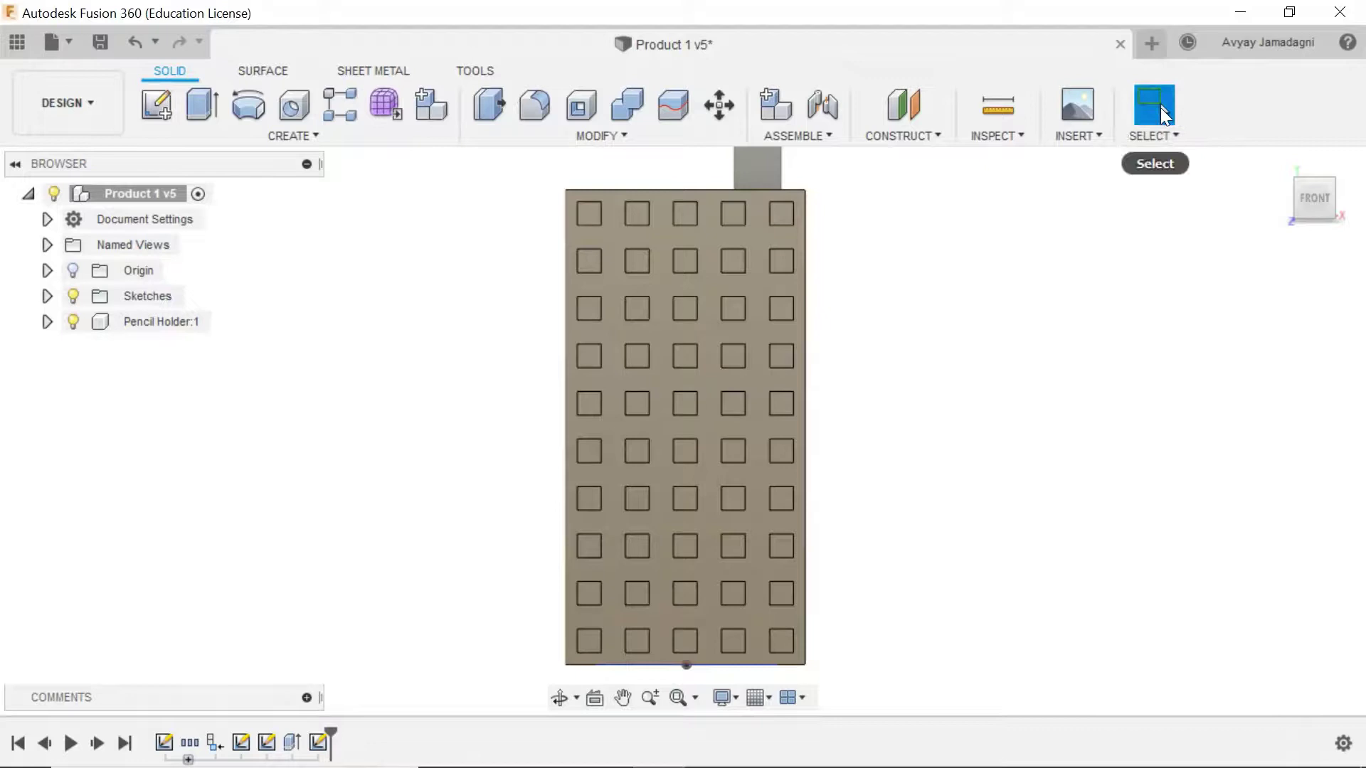
left_click(1166, 136)
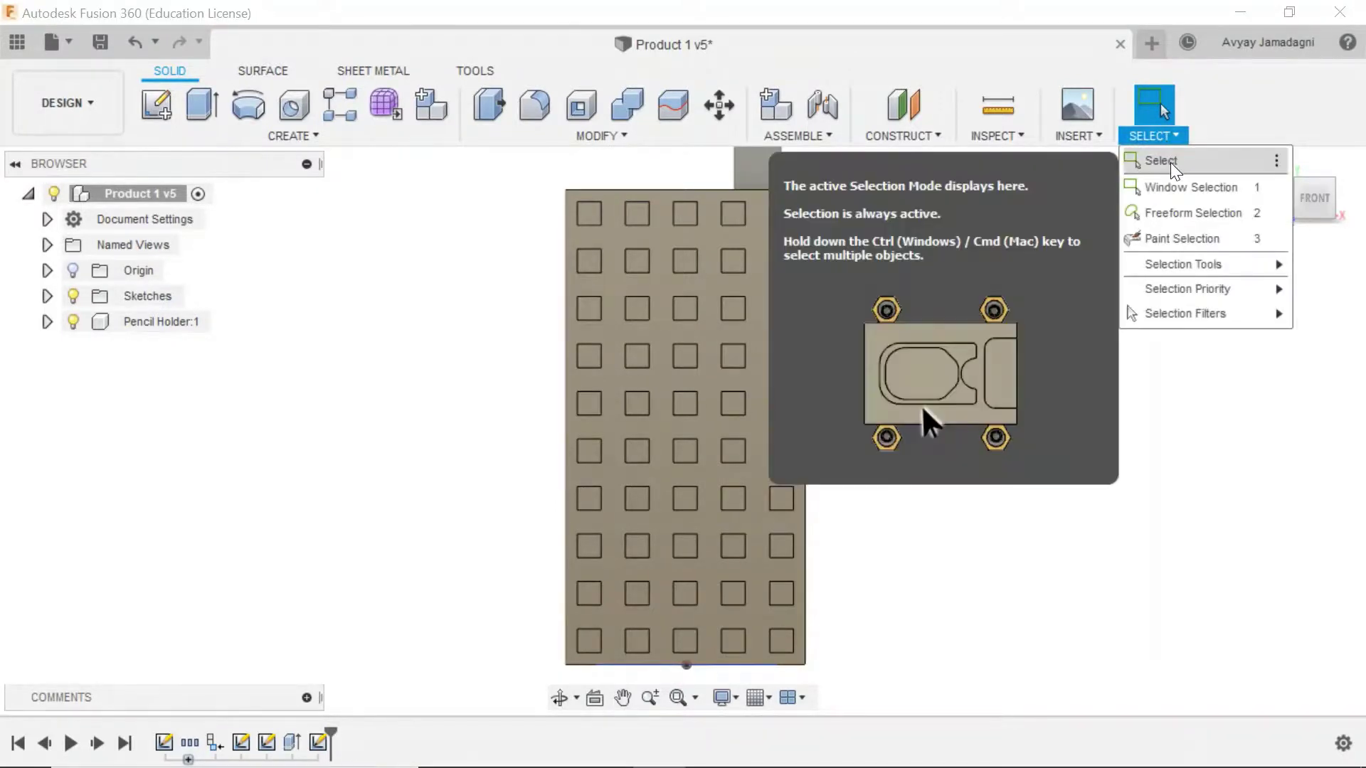
mouse_move(1185, 307)
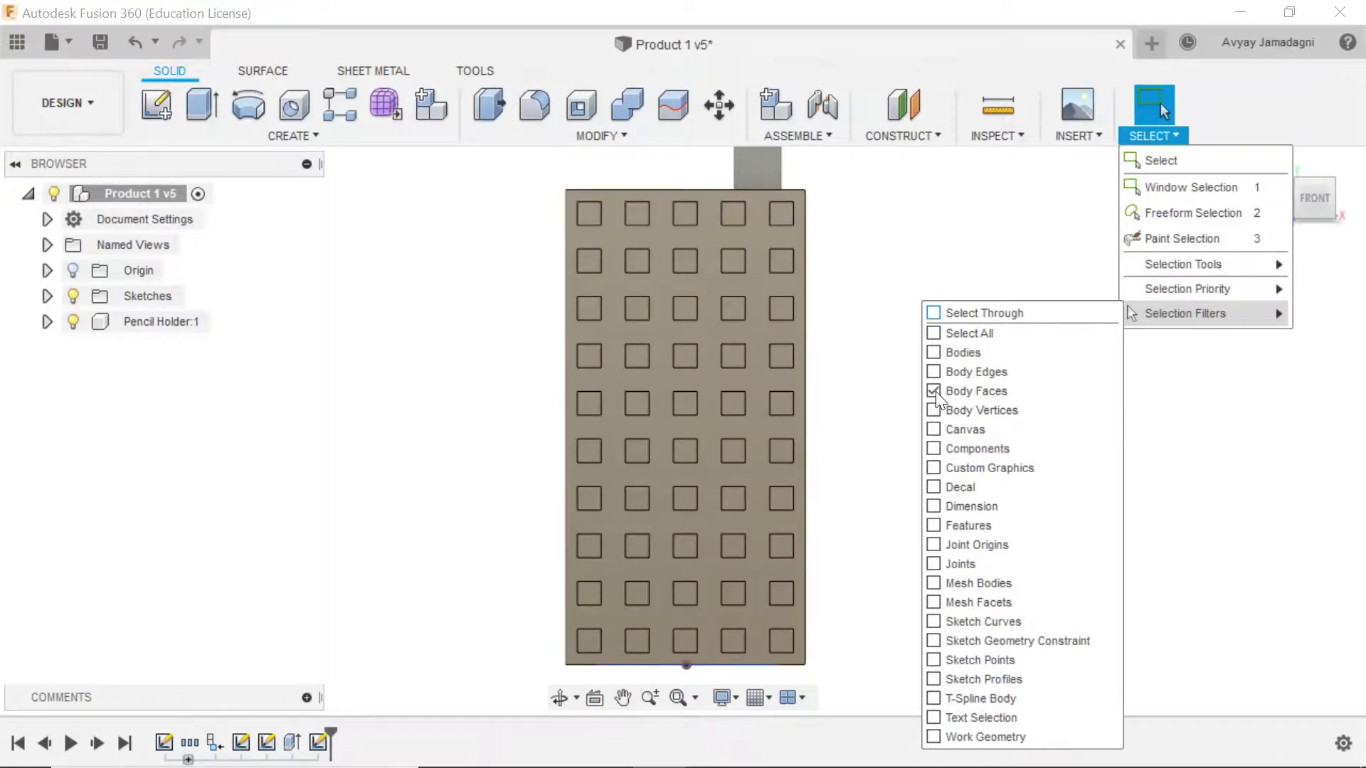
left_click(939, 334)
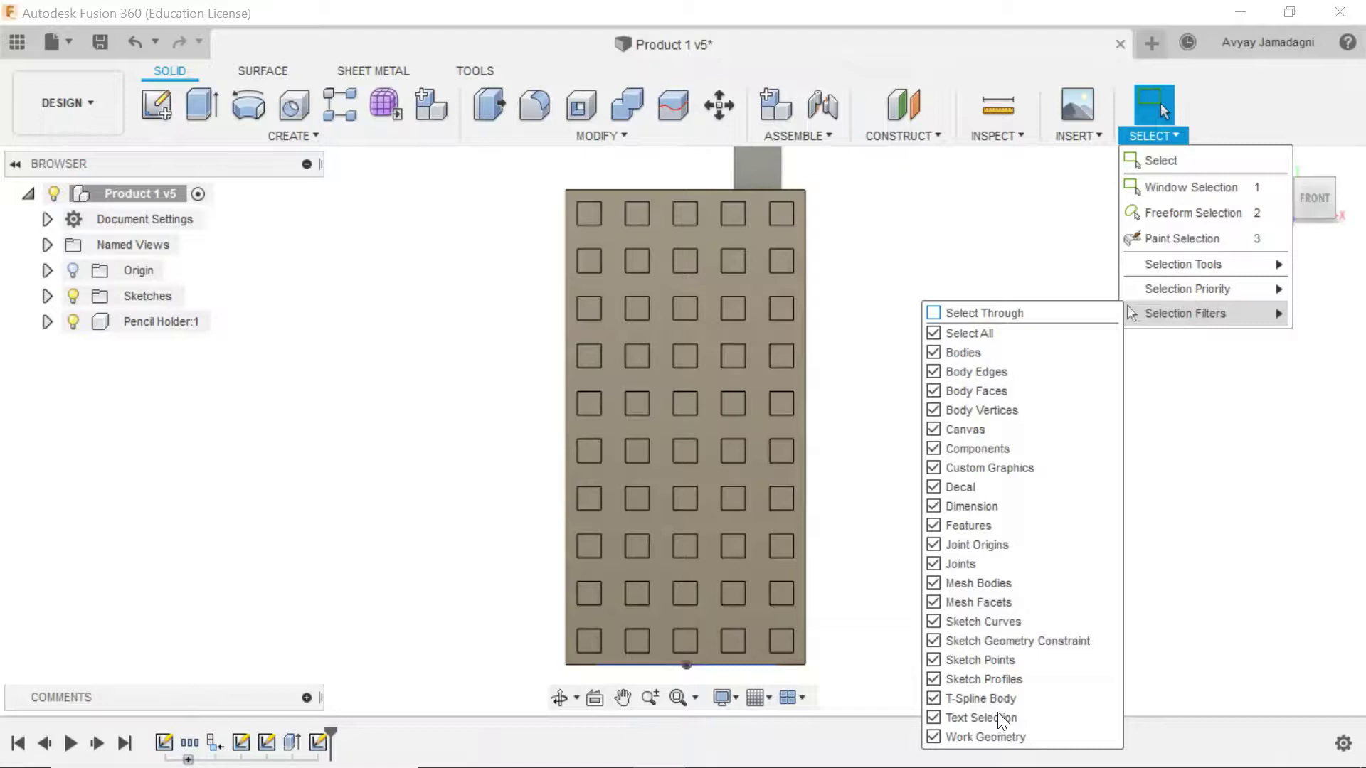
left_click(934, 333)
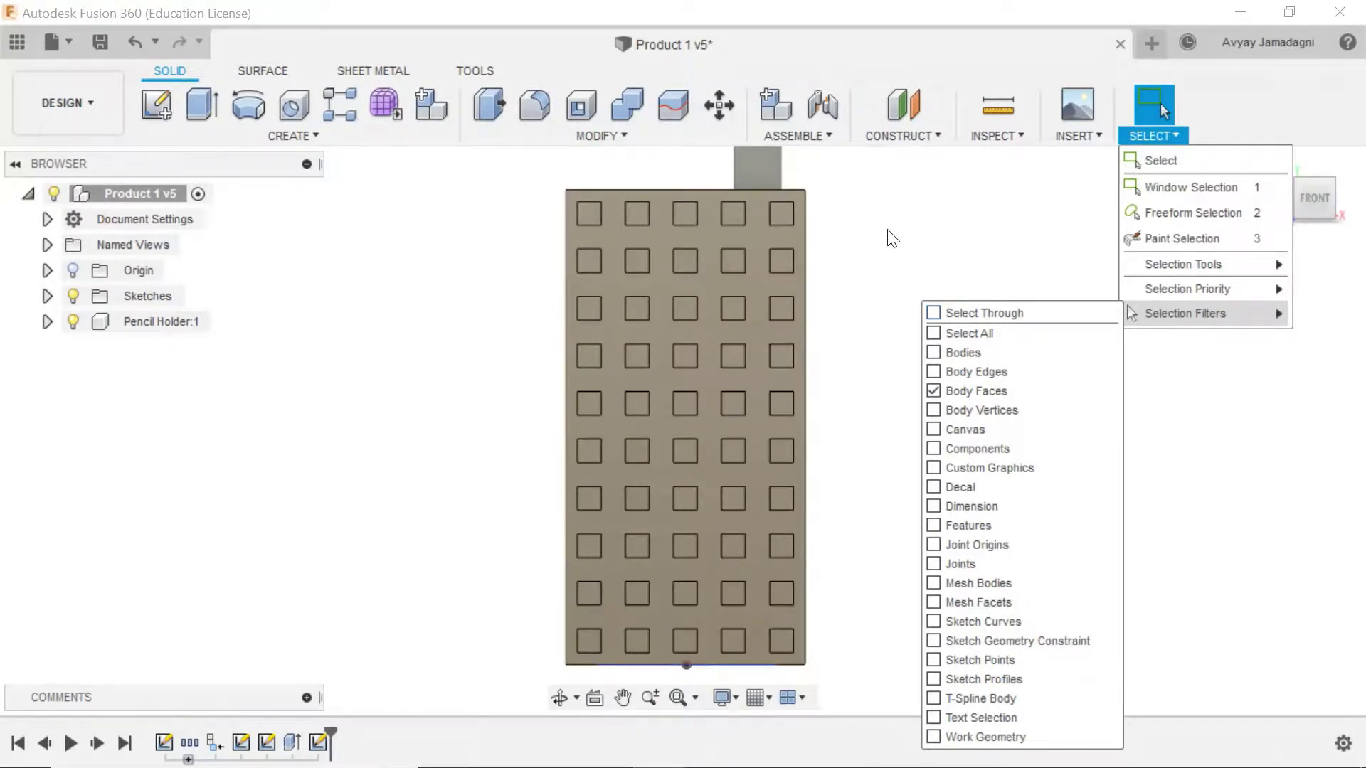
left_click(920, 231)
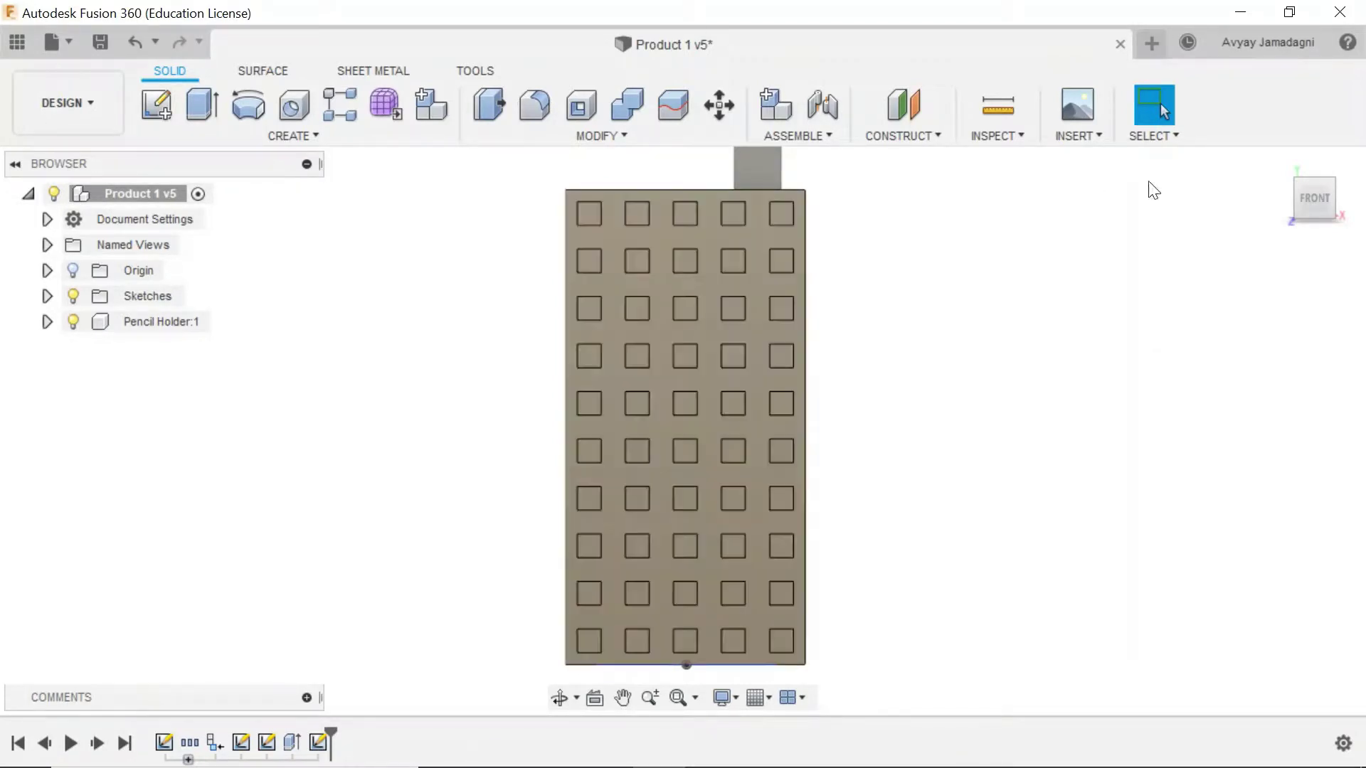
- Start an Extrude with the 50 window square profiles selected, excluding the outer plate
key("e")
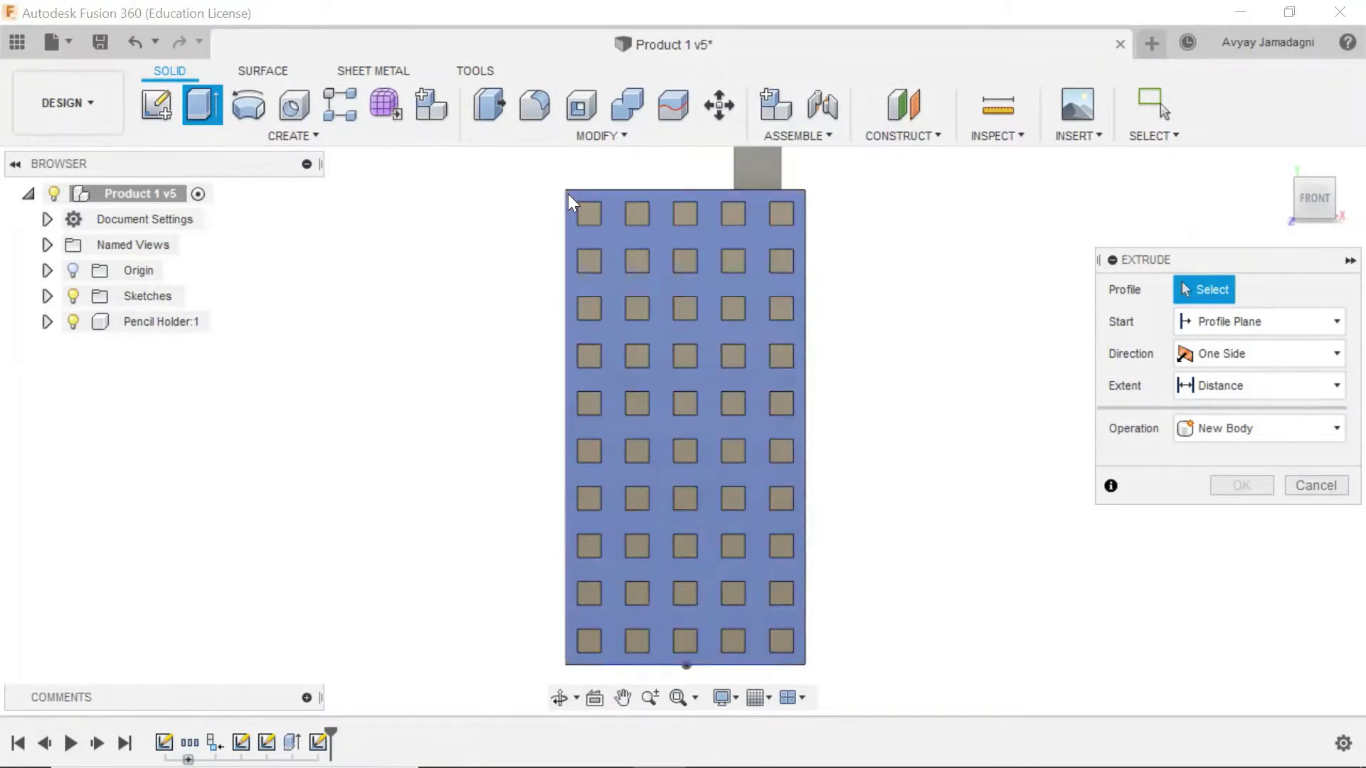
left_click(582, 208)
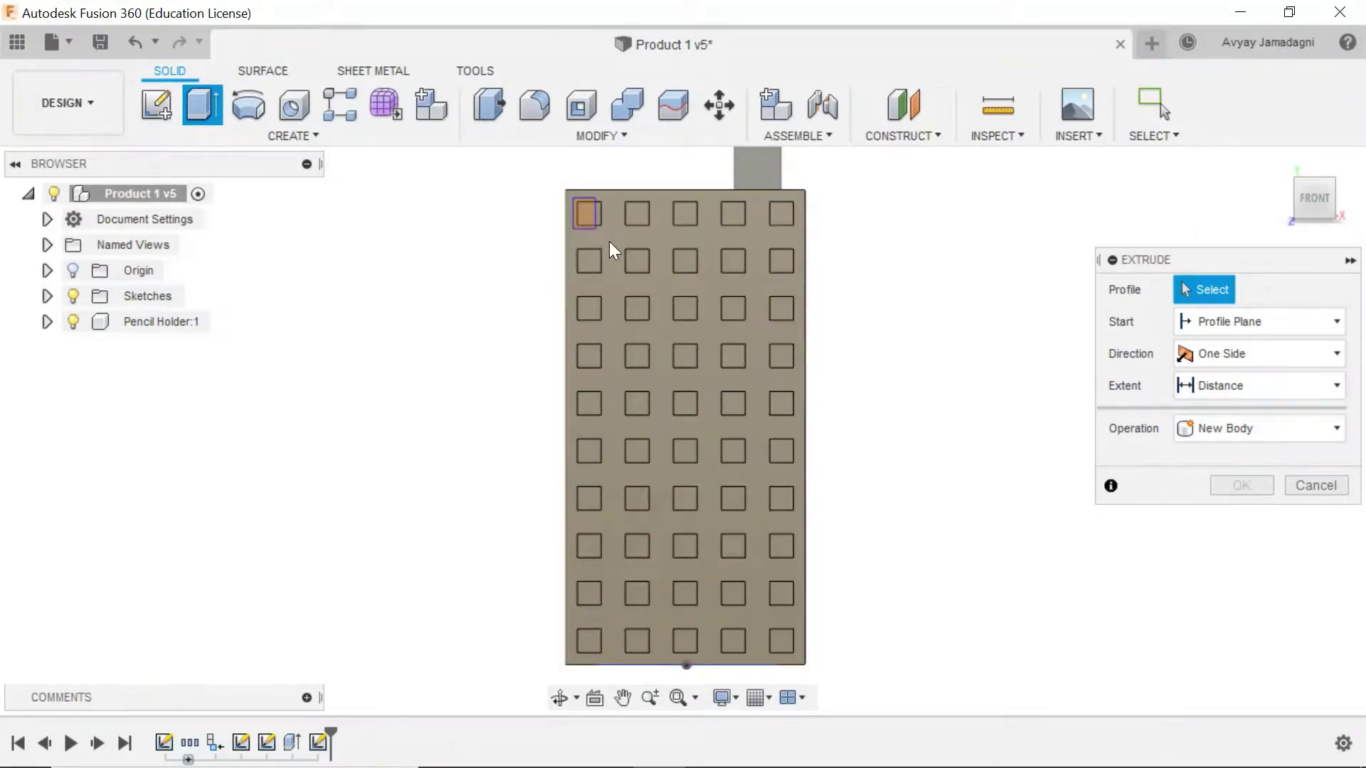
mouse_move(608, 241)
left_mouse_down()
mouse_move(800, 553)
mouse_move(799, 655)
left_mouse_up()
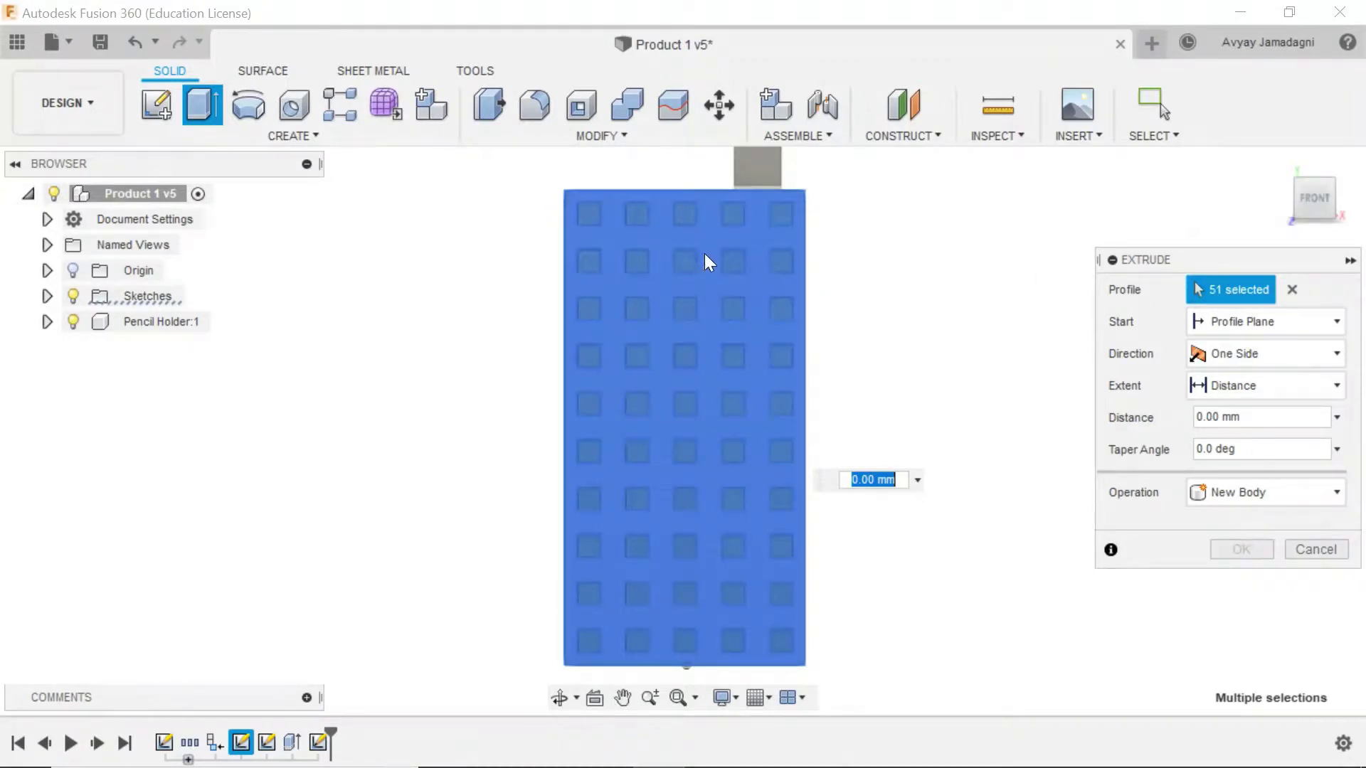
left_click(657, 234)
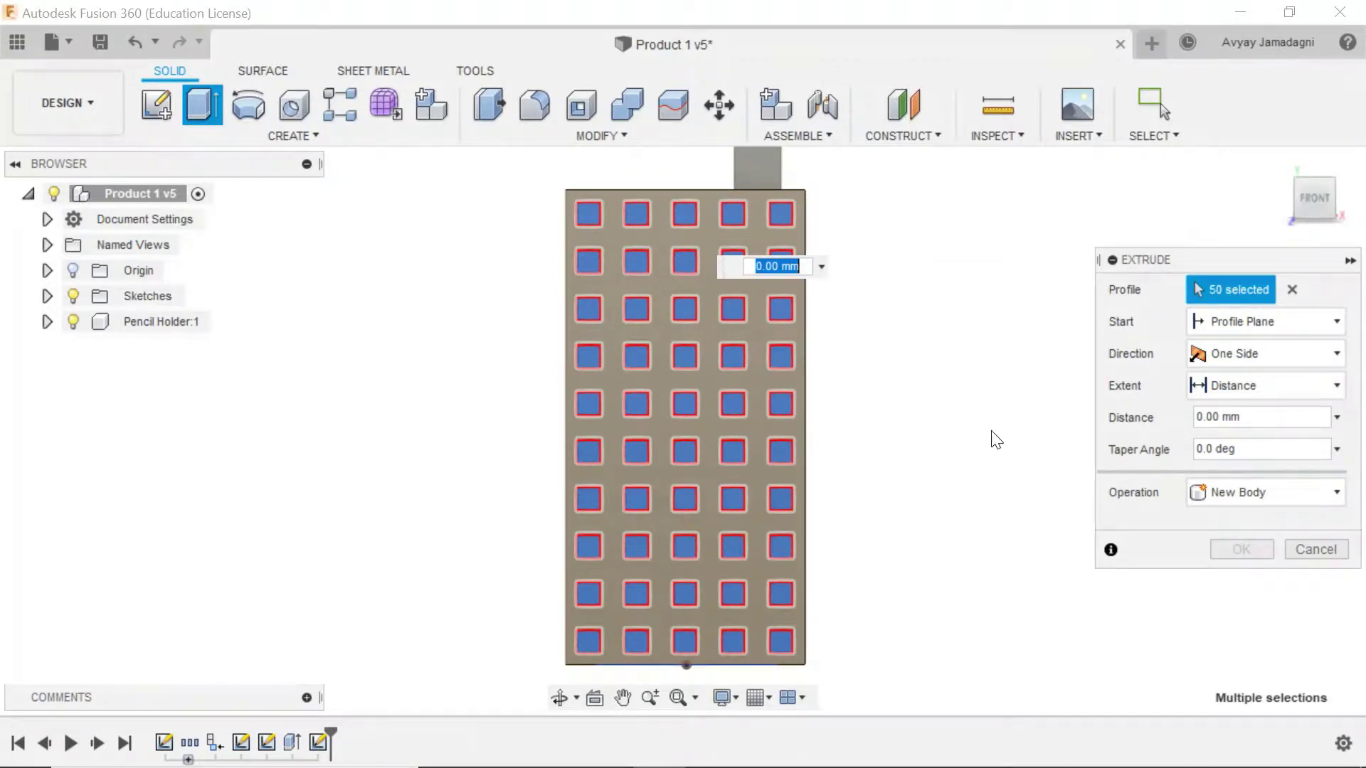
- Cut the 50 window profiles into the front face at a distance of -1 mm
middle_click_drag(997, 384, 861, 414, "shift")
scroll(565, 184, "up", 5)
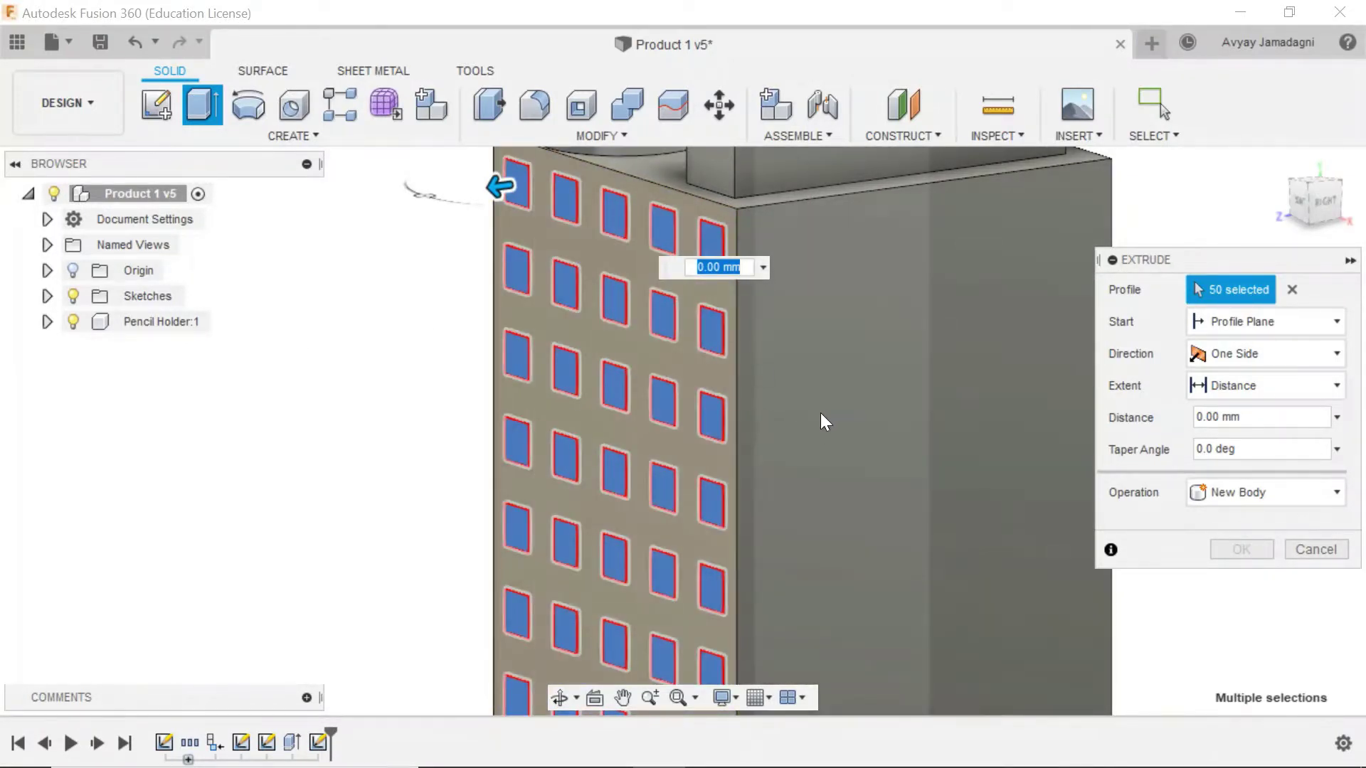
type("-1")
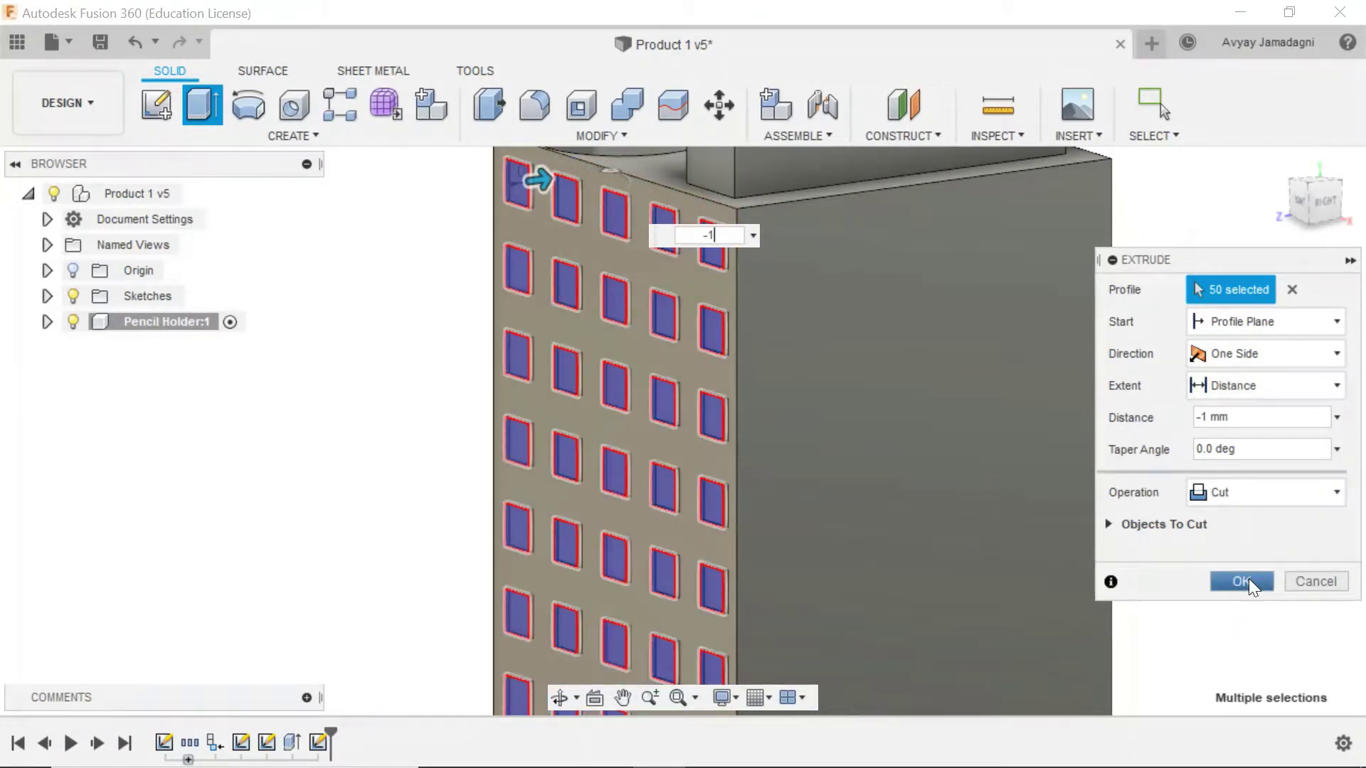
left_click(1249, 579)
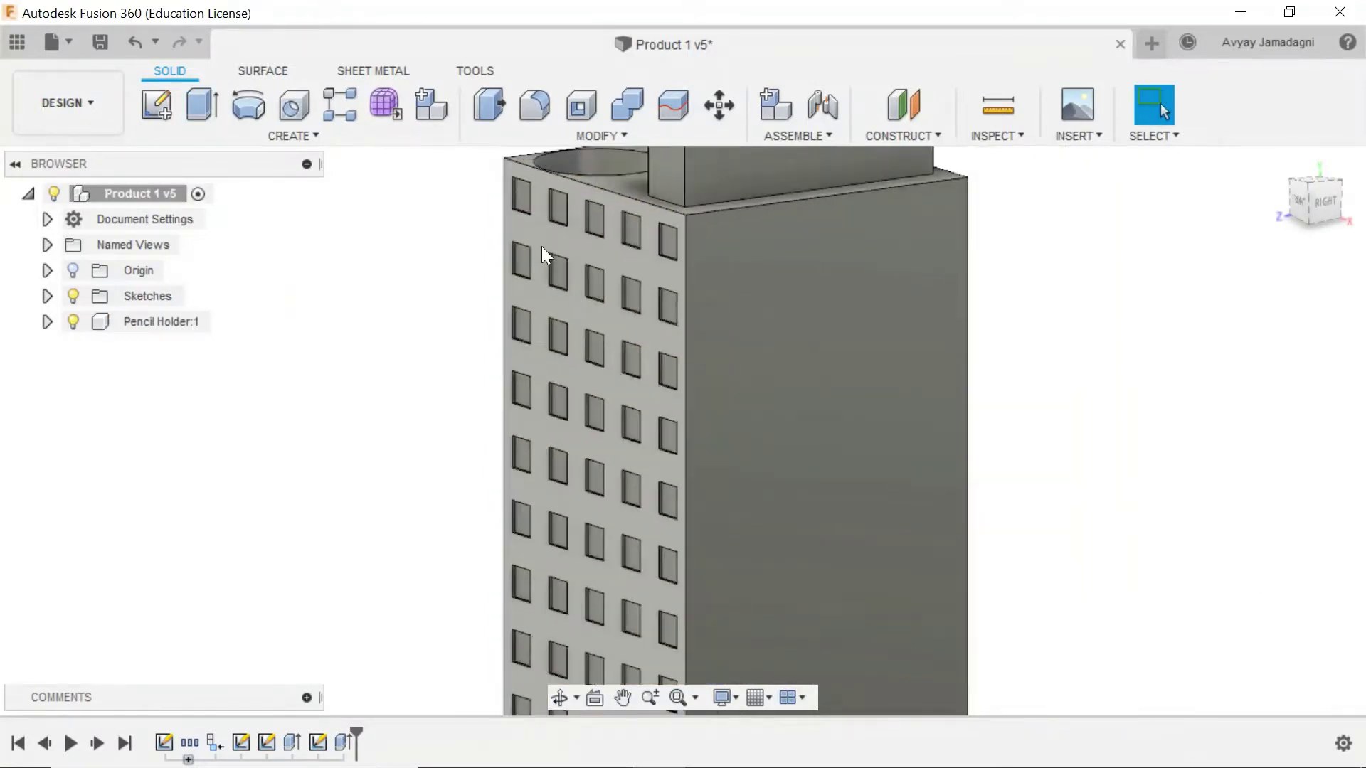
- Start an extrude on the base and select its three rectangle profiles
scroll(541, 246, "down", 5)
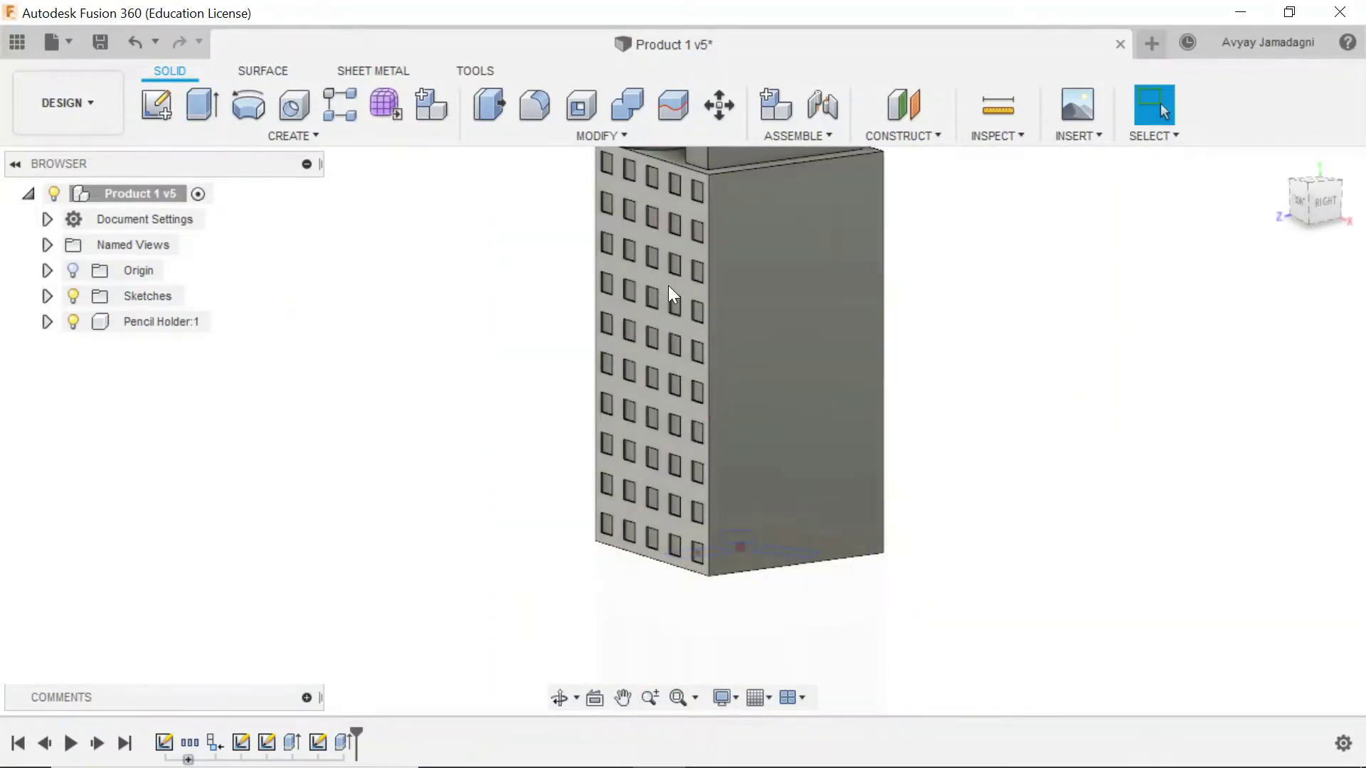
middle_click_drag(1064, 569, 1060, 384, "shift")
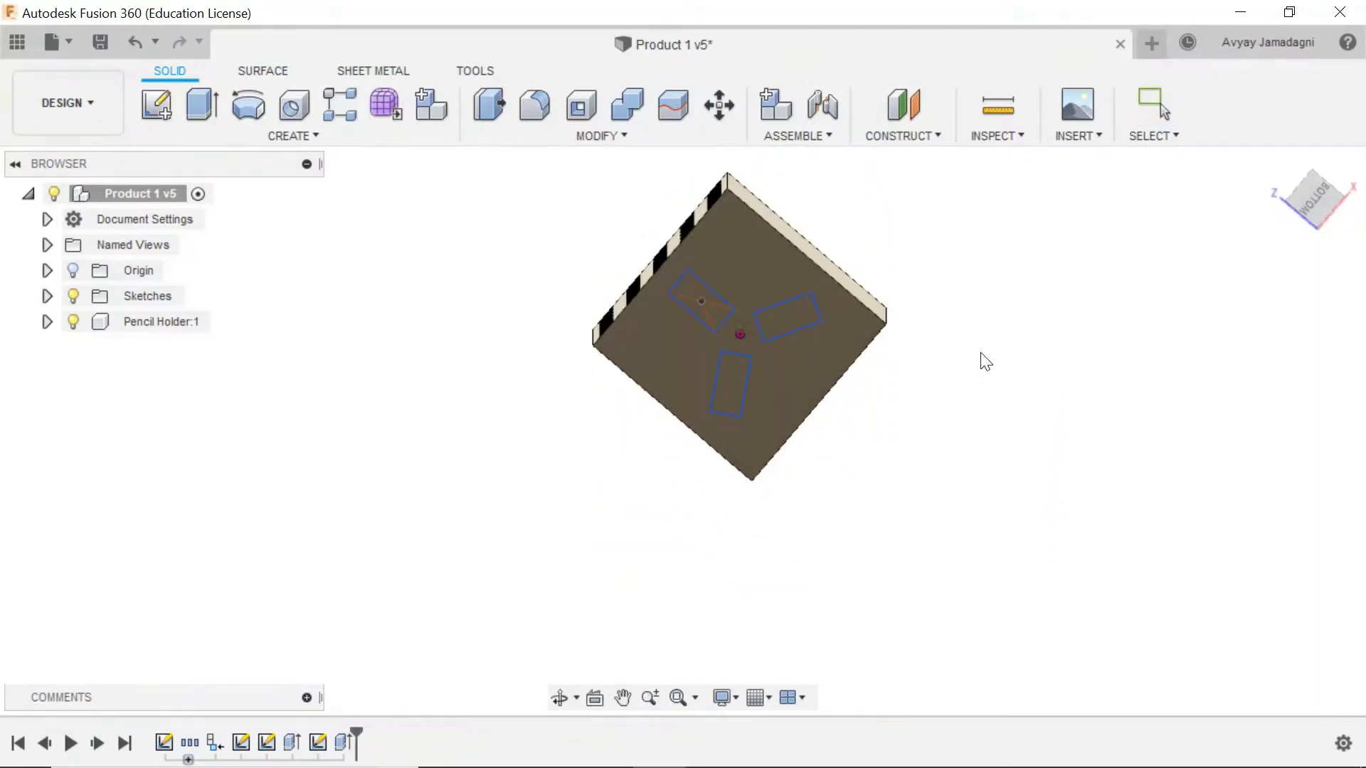
scroll(765, 385, "up", 5)
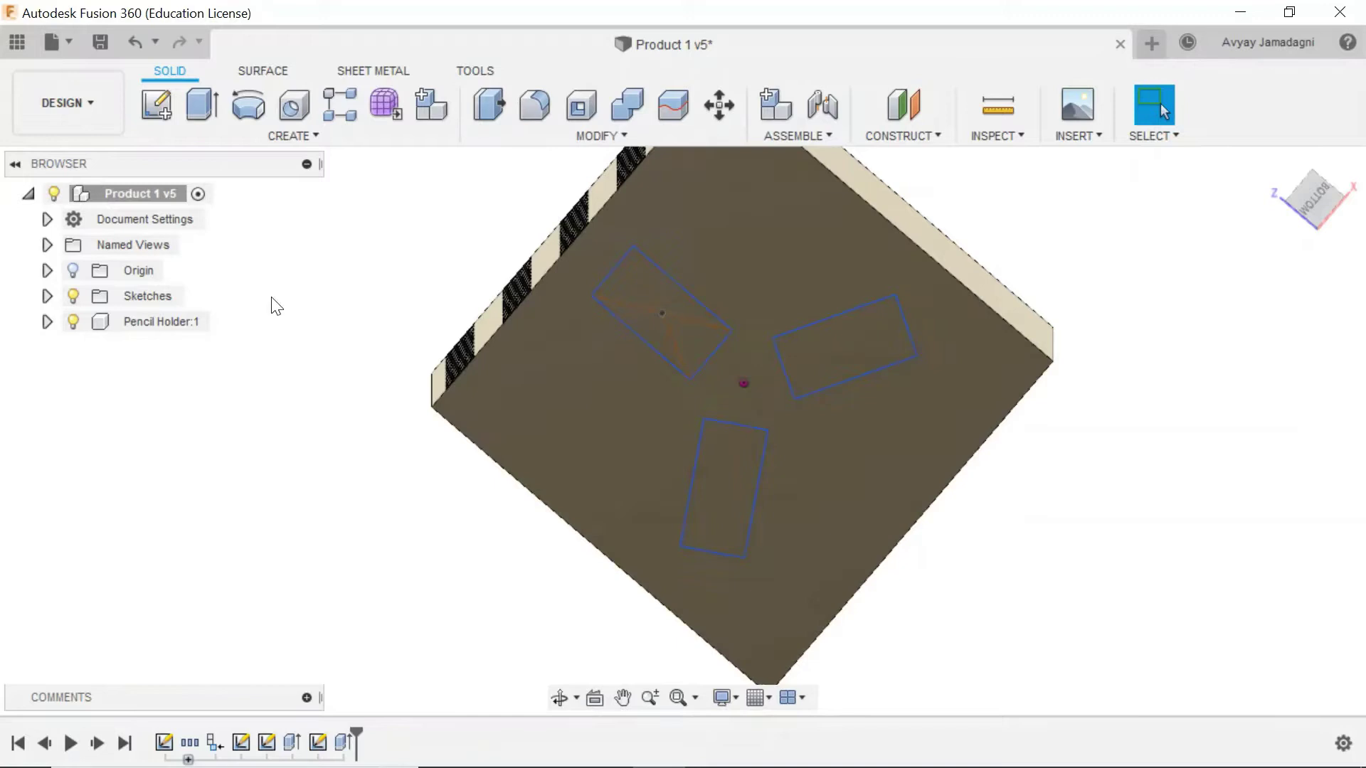
key("e")
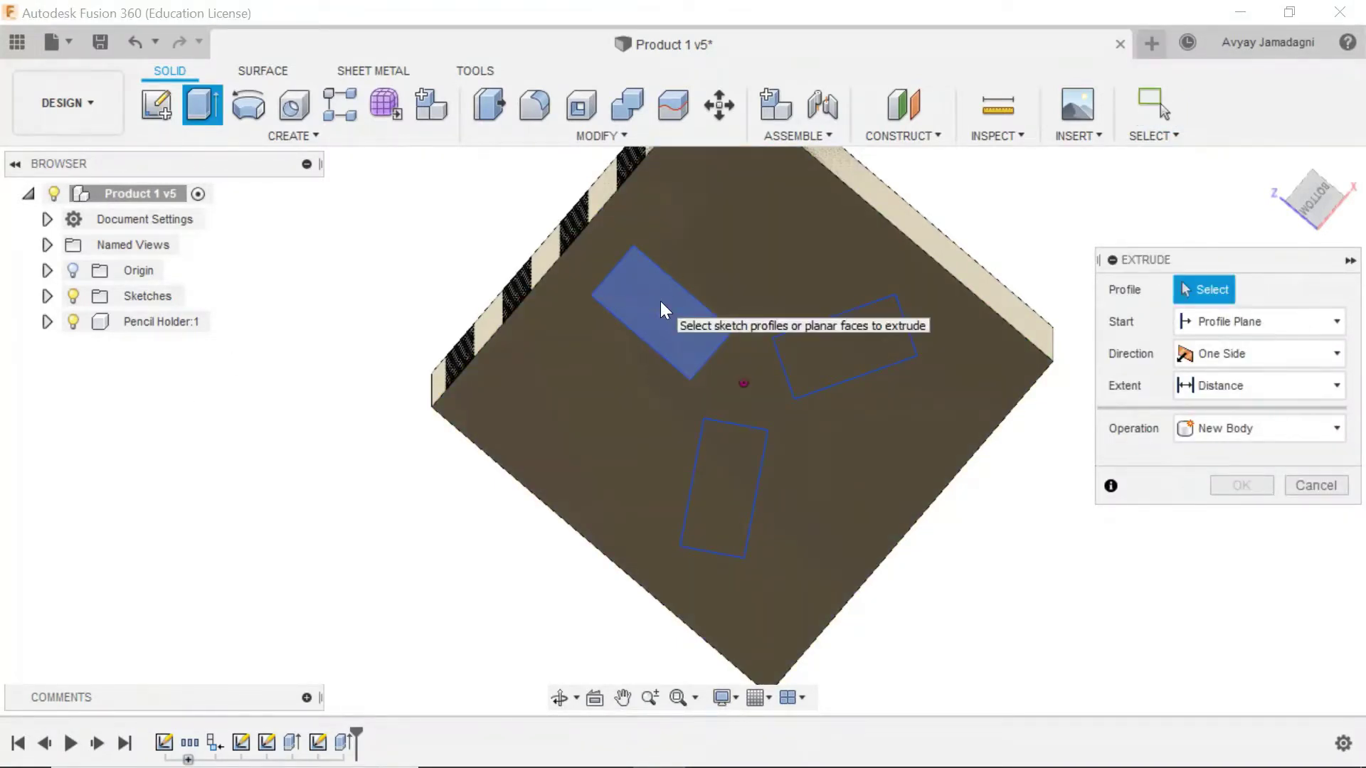
left_click(663, 307)
left_click(830, 345)
left_click(747, 435)
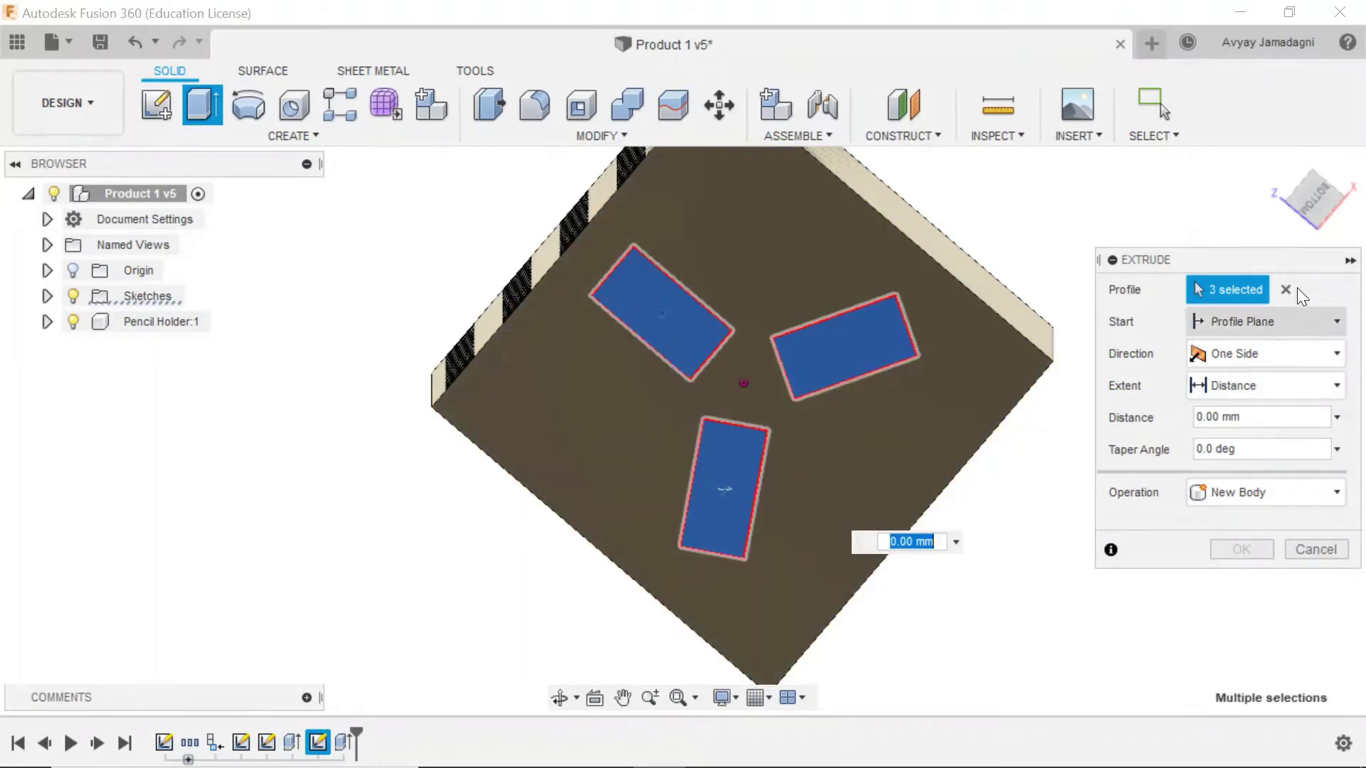
left_click(1285, 290)
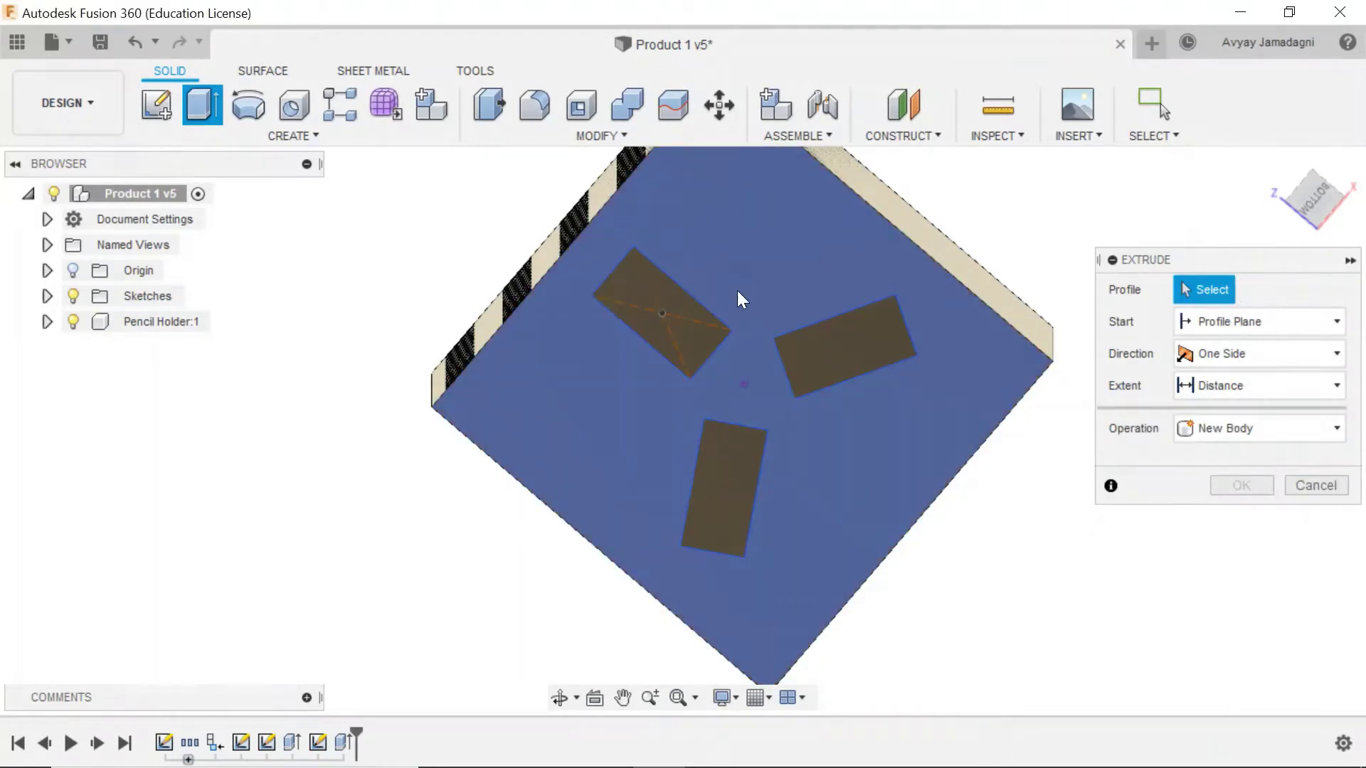
mouse_move(581, 246)
left_mouse_down()
mouse_move(862, 459)
mouse_move(927, 536)
mouse_move(927, 580)
left_mouse_up()
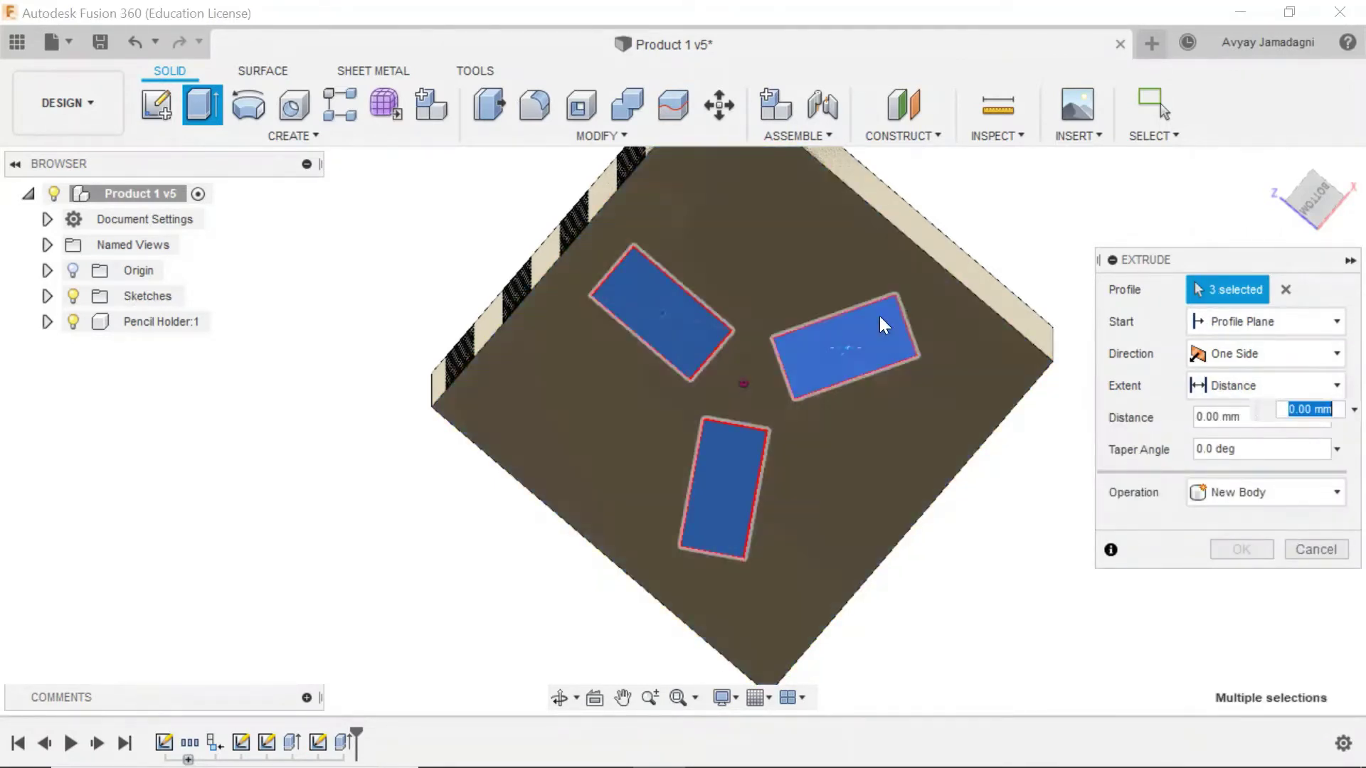
- Extrude the three base rectangles 1 mm as Join pads
middle_click_drag(1030, 533, 993, 573, "shift")
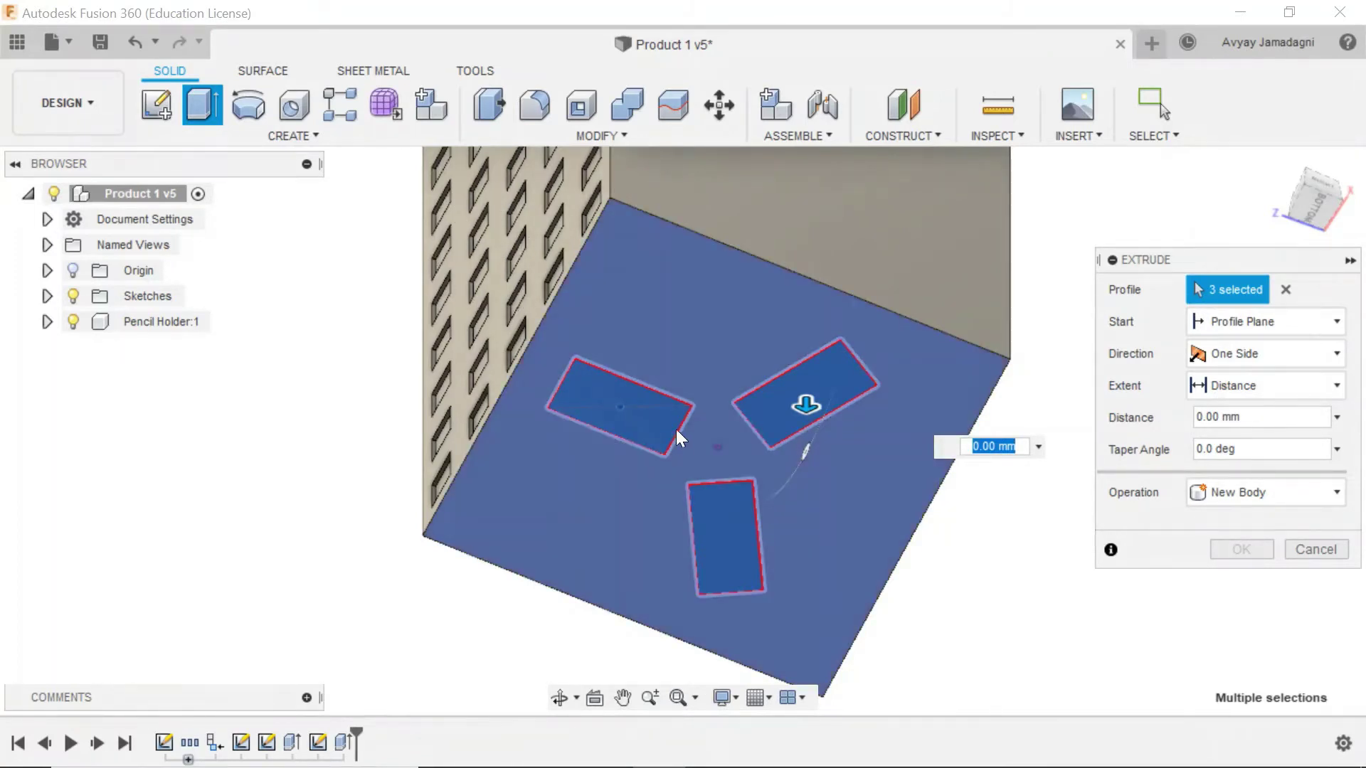
type("1")
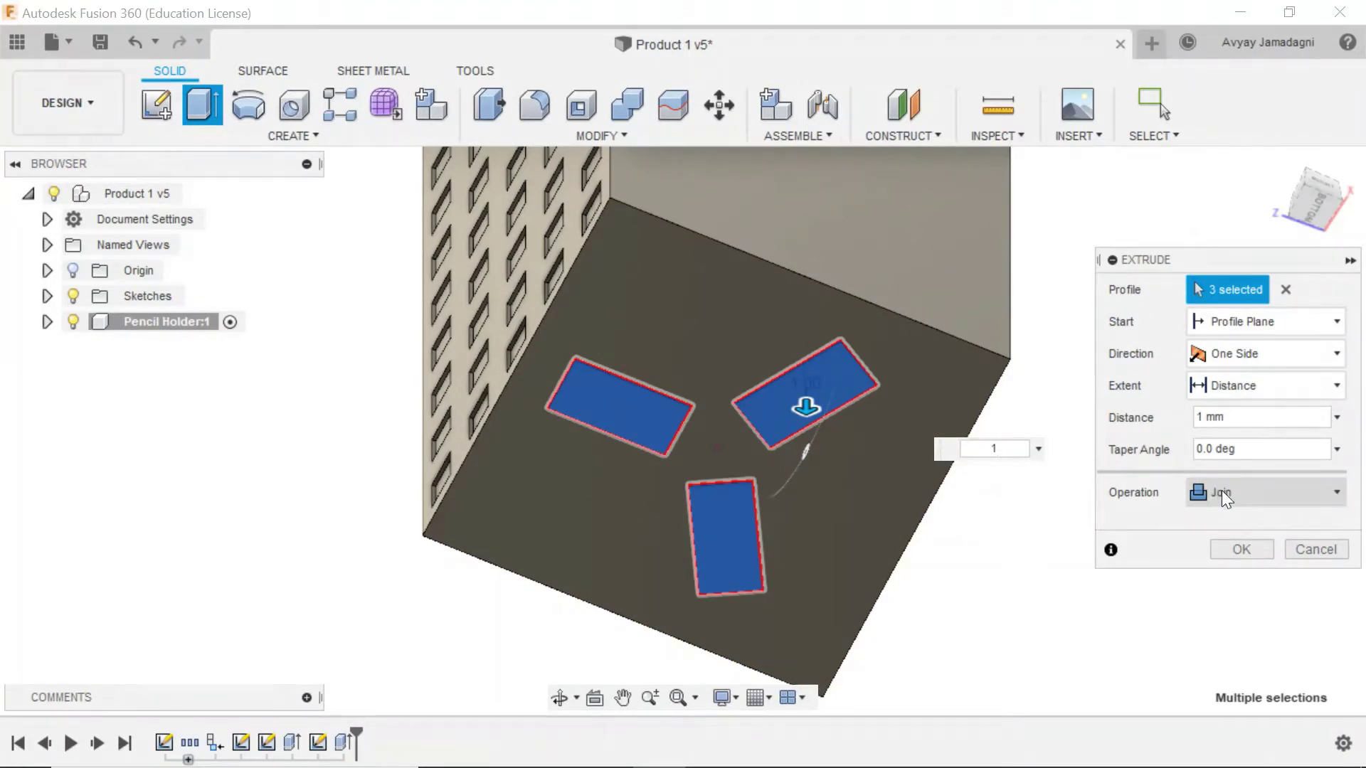
left_click(1242, 549)
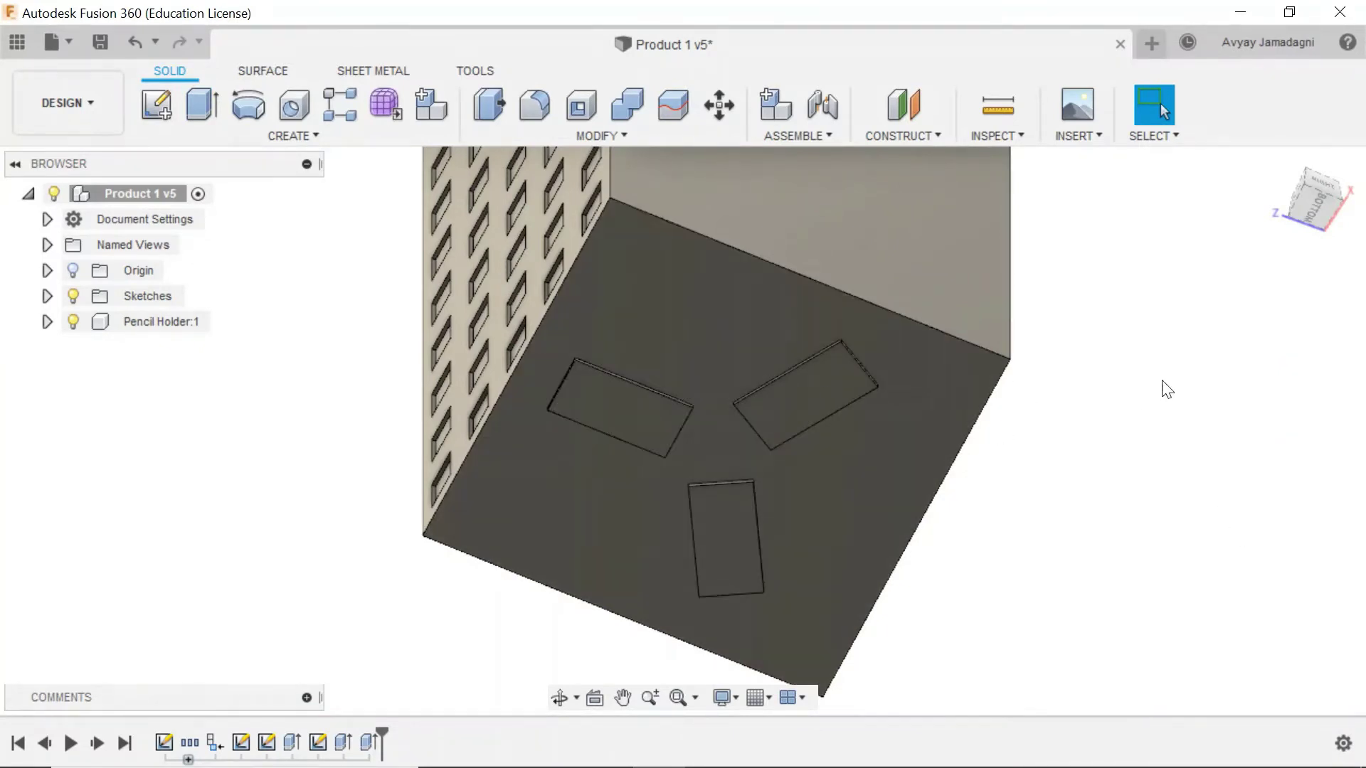
- Return to normal selection mode and enable all selection filters with Select All
middle_click_drag(1089, 379, 1005, 488, "shift")
scroll(1129, 398, "down", 3)
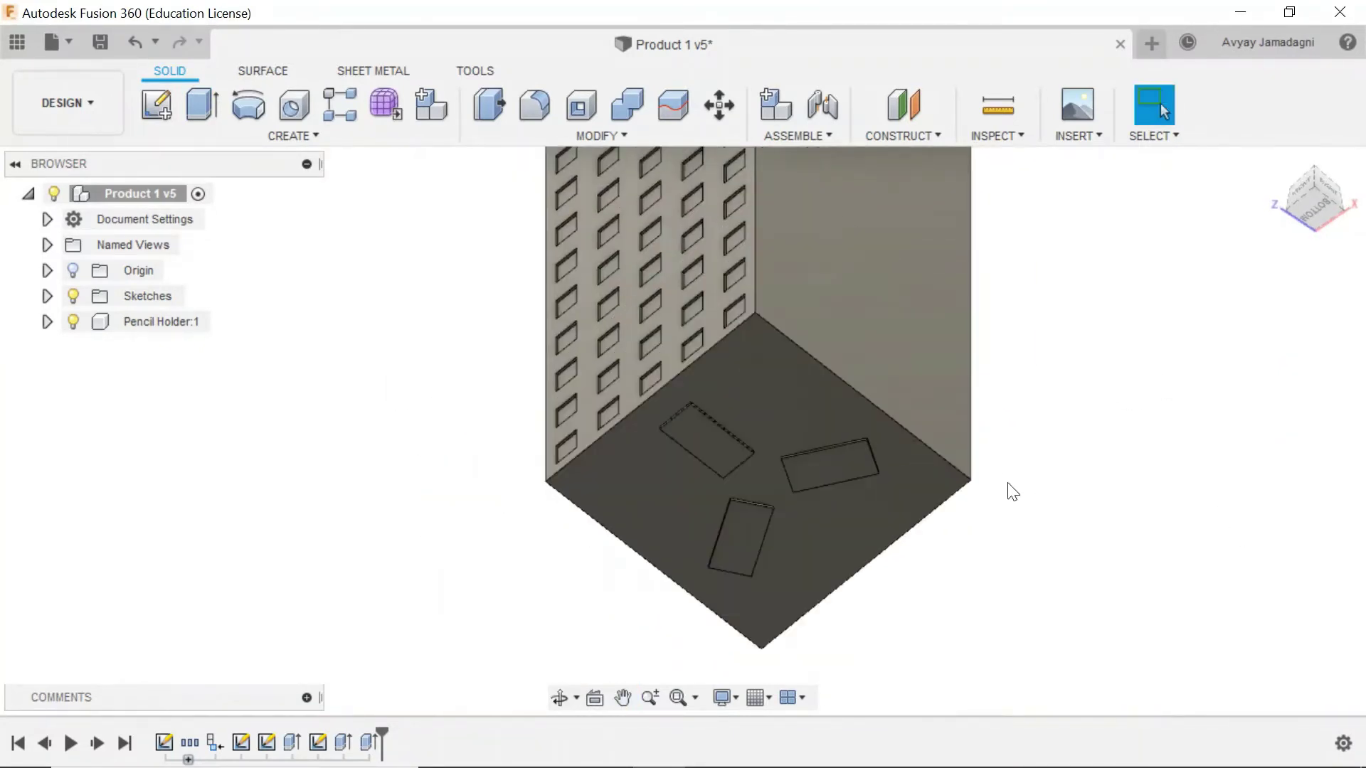
scroll(1000, 479, "down", 2)
left_click(1154, 109)
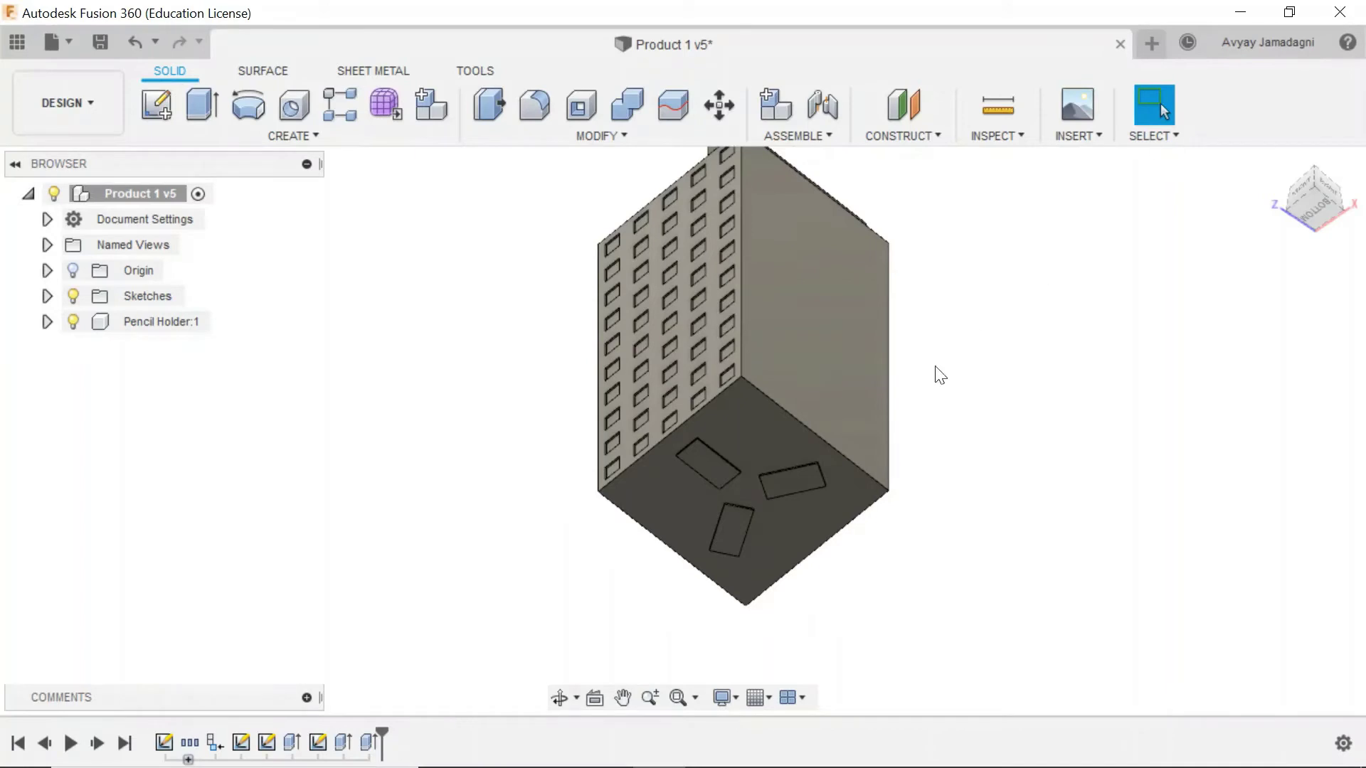
middle_click_drag(966, 320, 1008, 430)
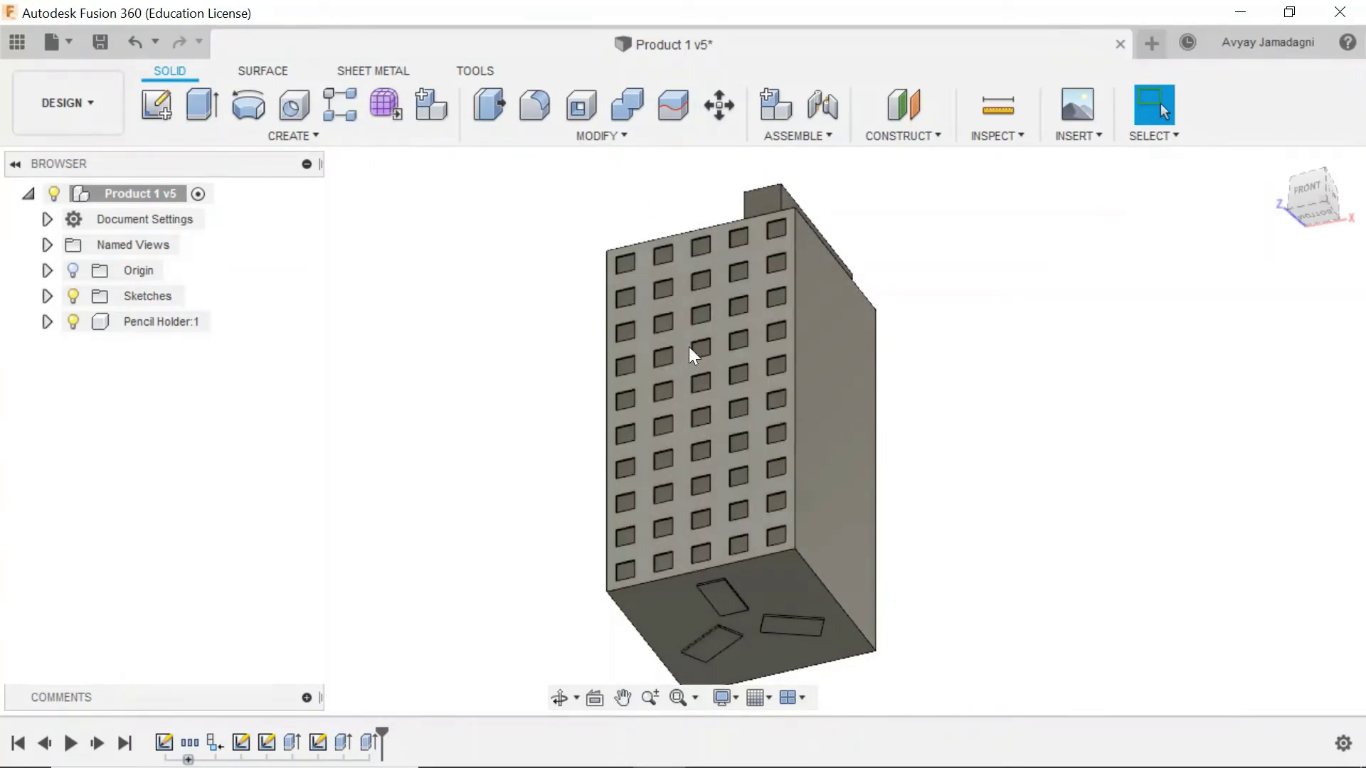
left_click(1153, 135)
mouse_move(1170, 311)
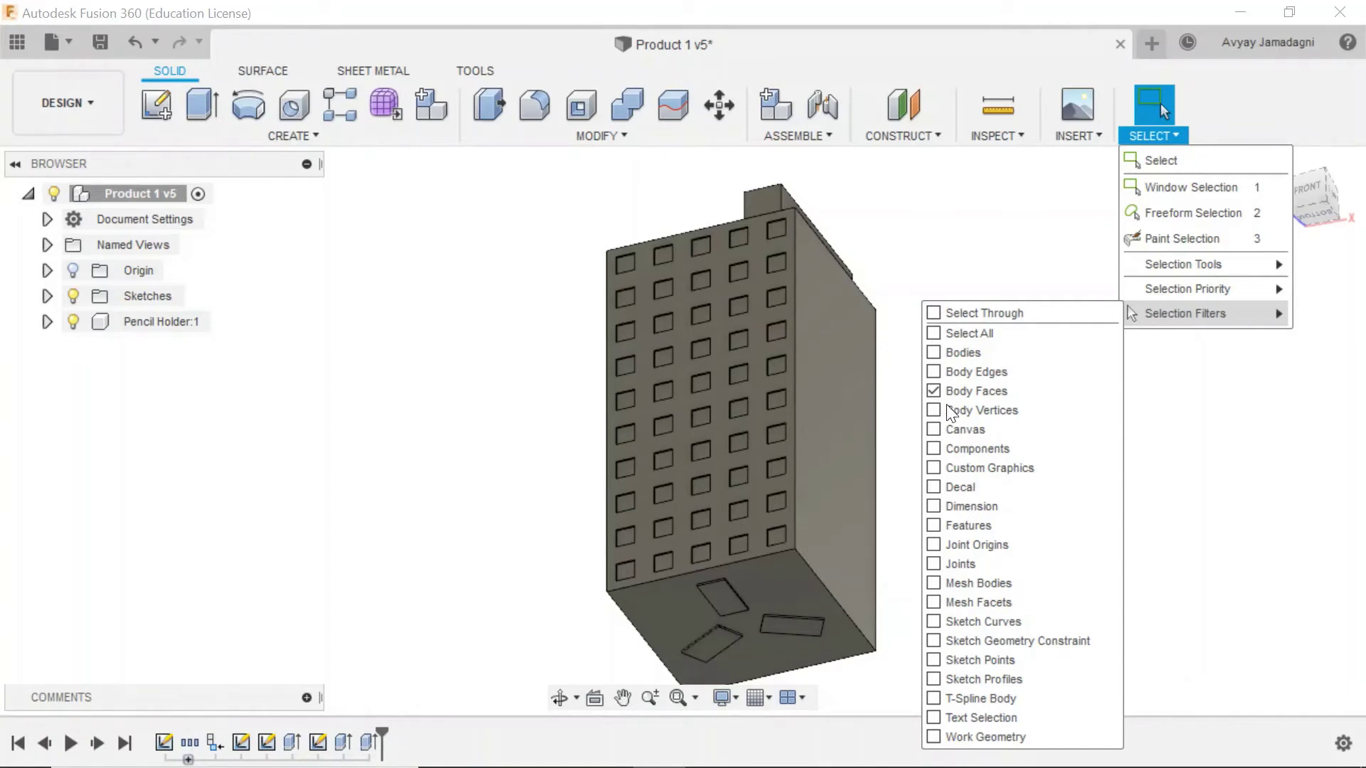
left_click(934, 333)
left_click(1036, 245)
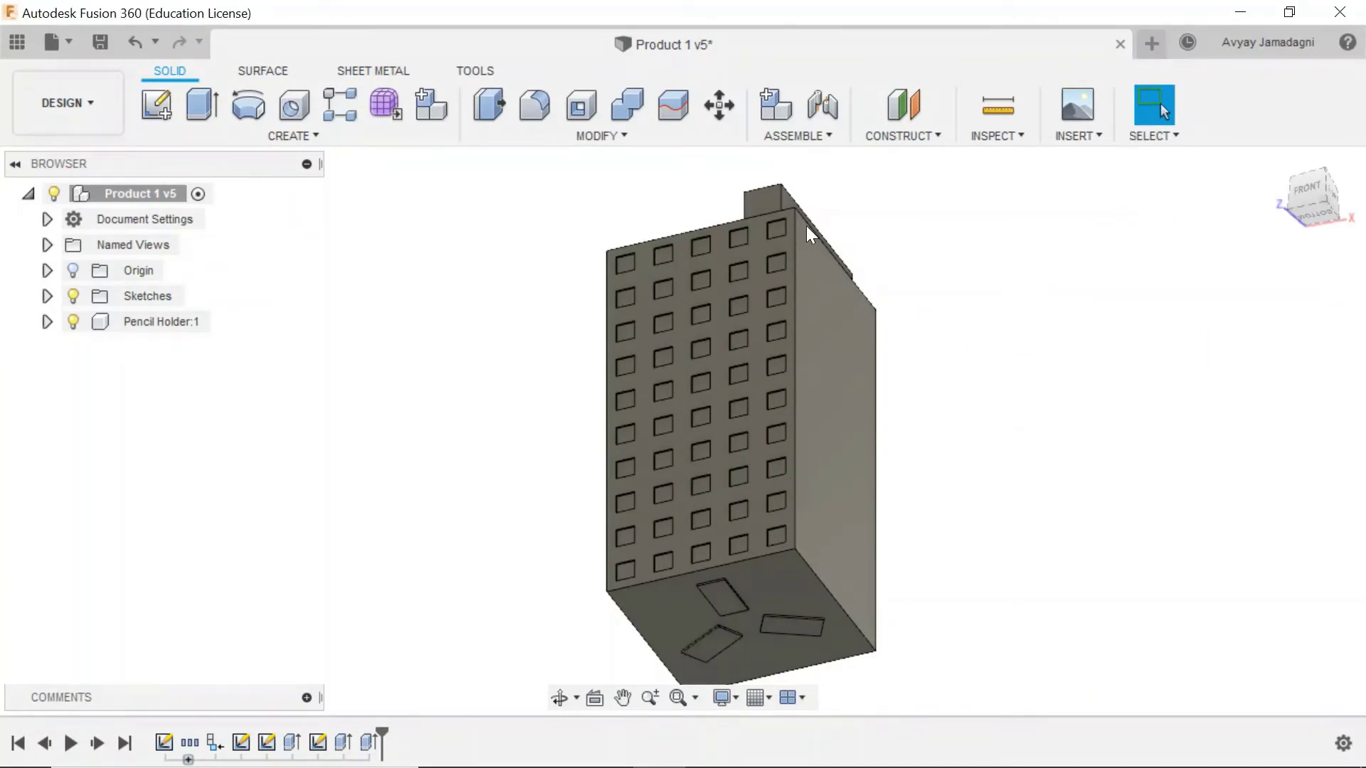
- Save the design as a new version with the default 'User Saved' description
left_click(101, 43)
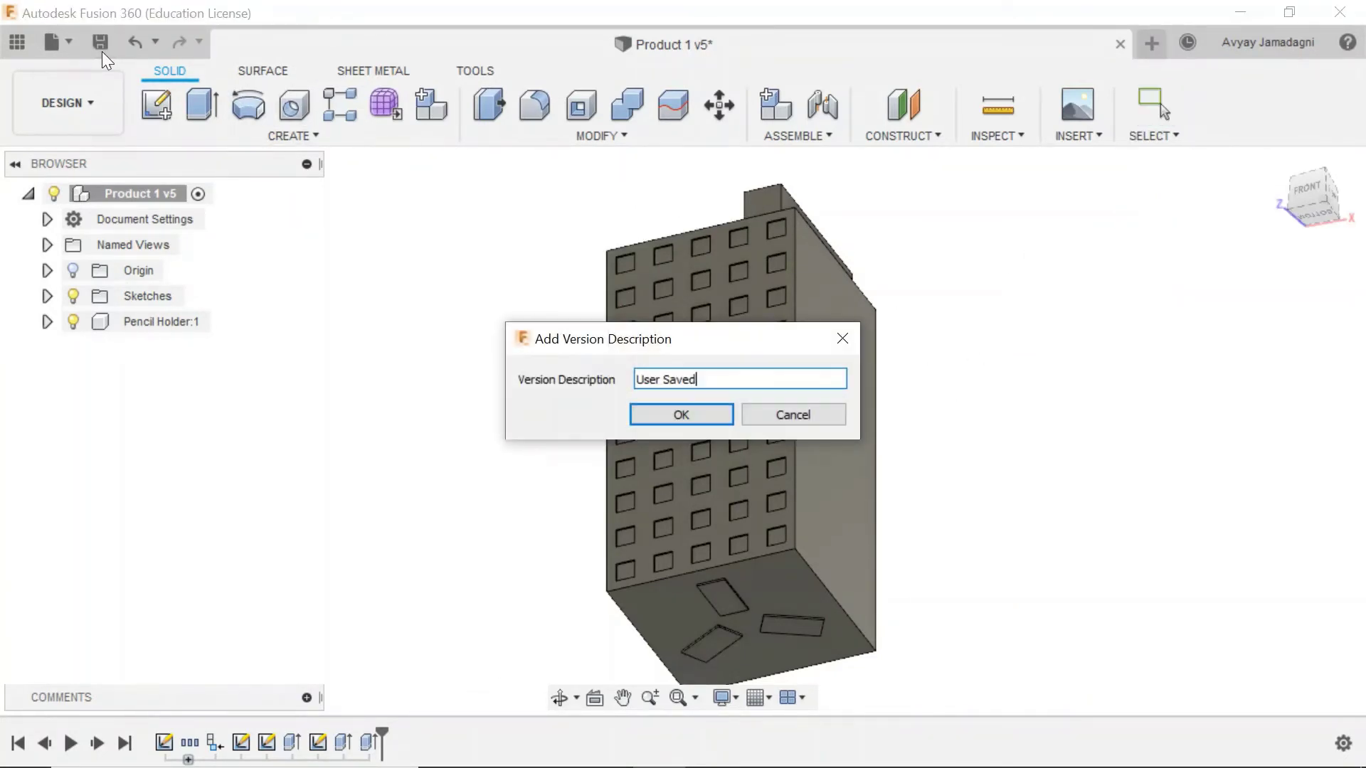
left_click(669, 419)
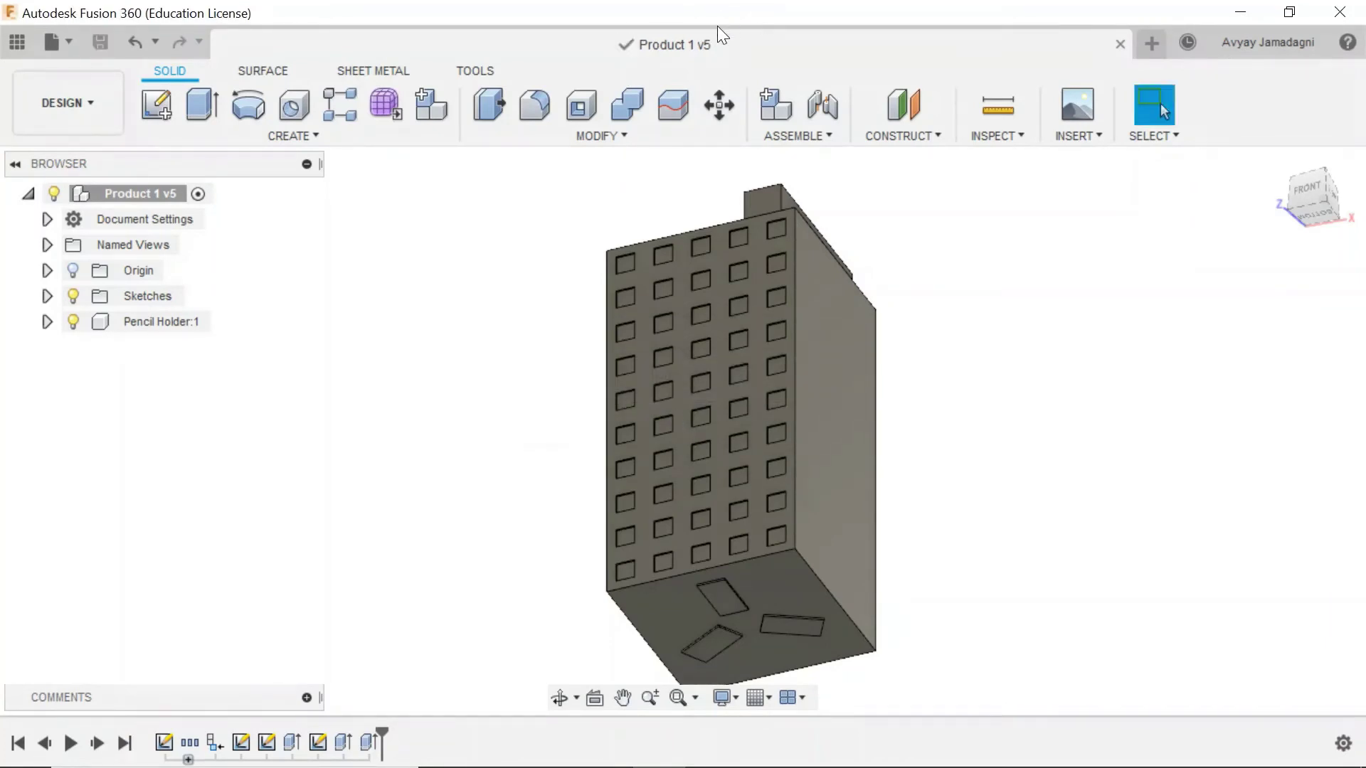